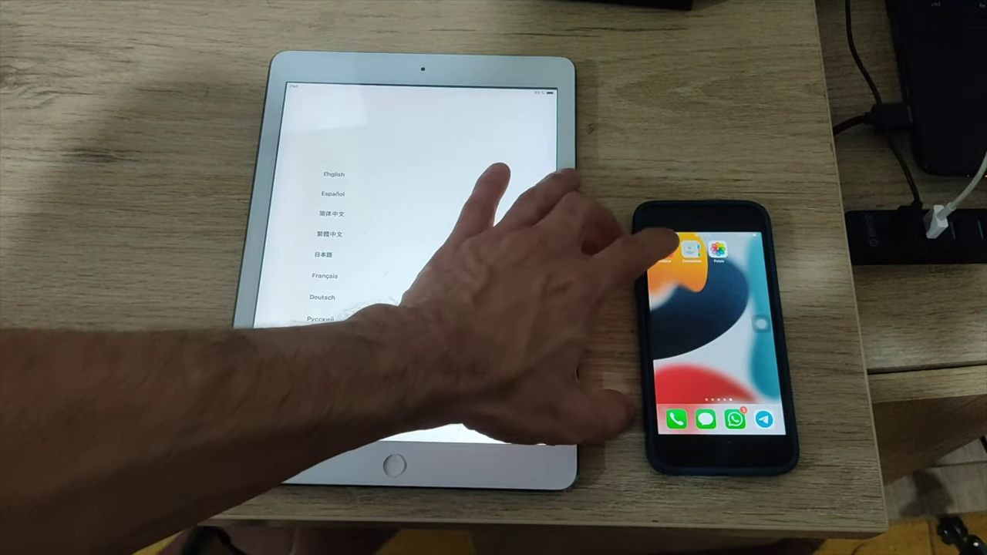
click(662, 250)
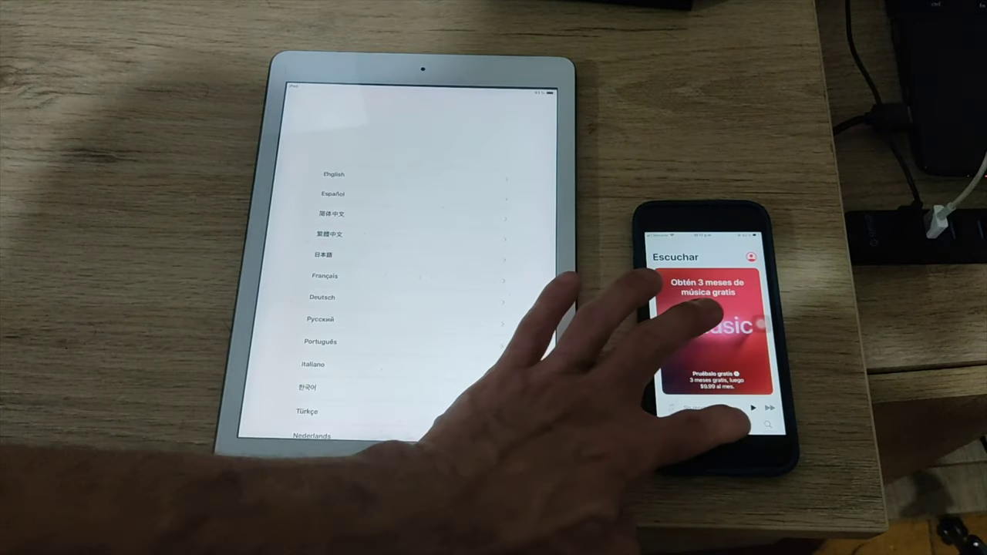
click(736, 424)
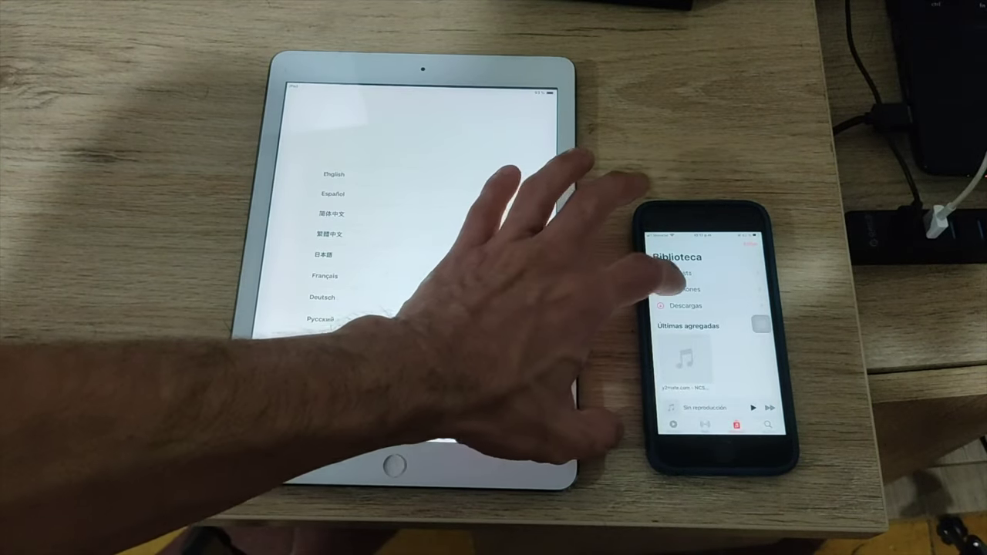
click(690, 291)
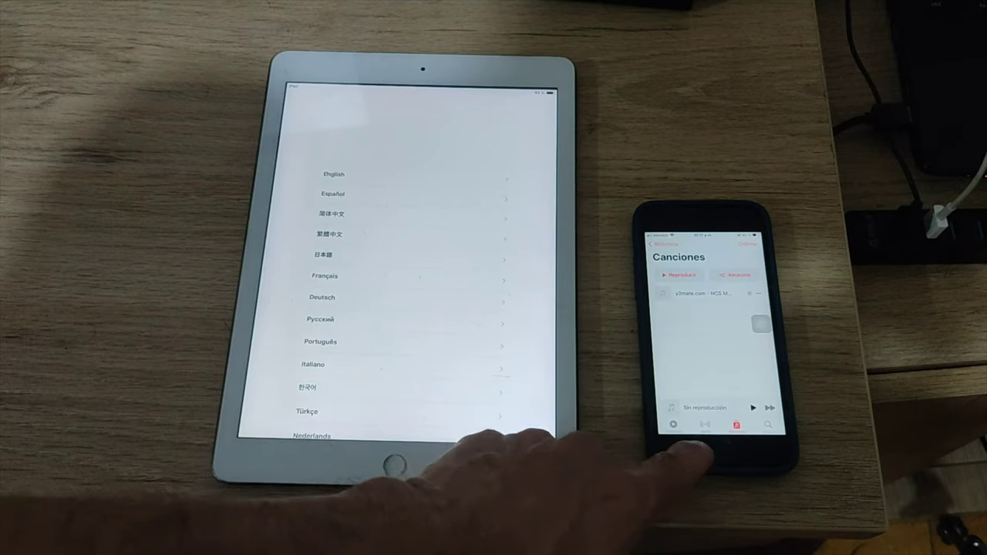
click(711, 453)
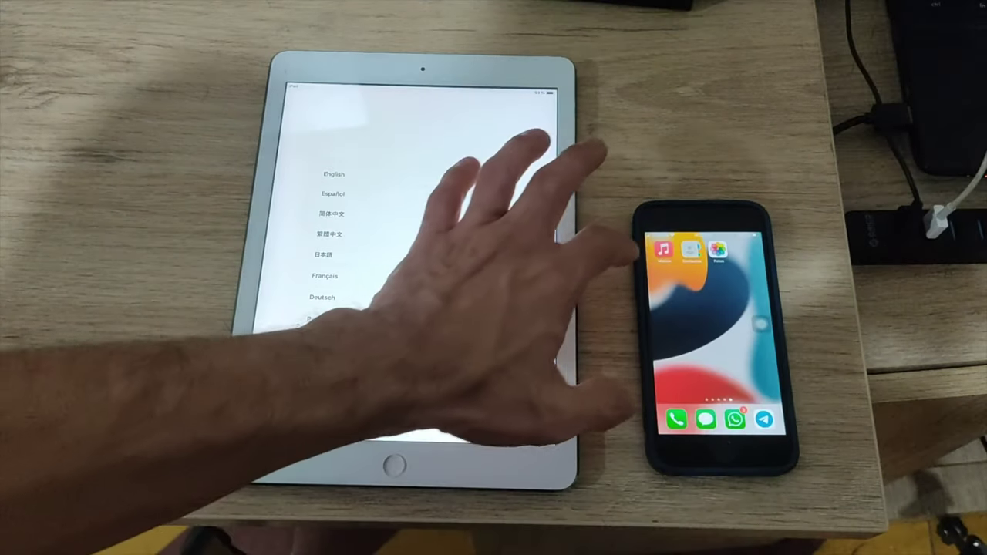
click(717, 250)
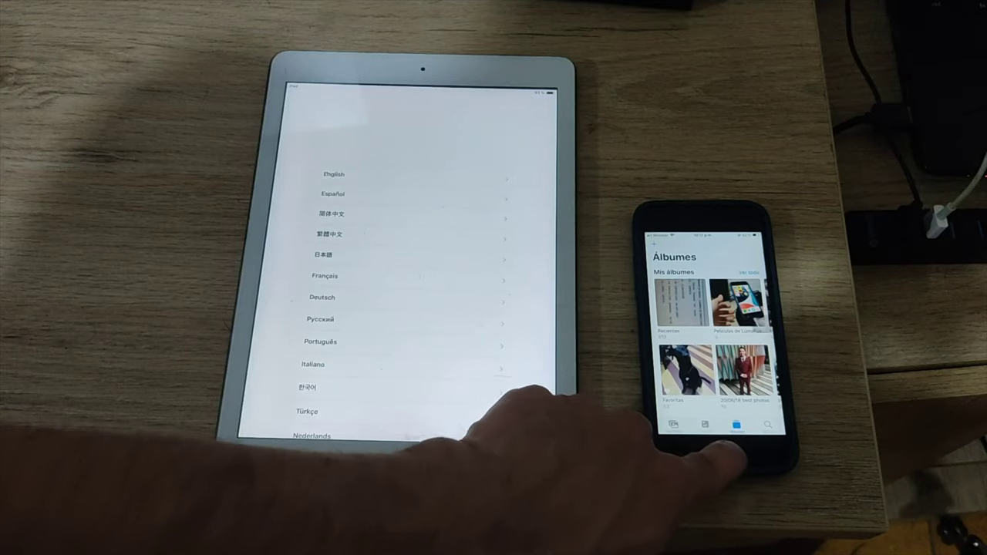
click(711, 454)
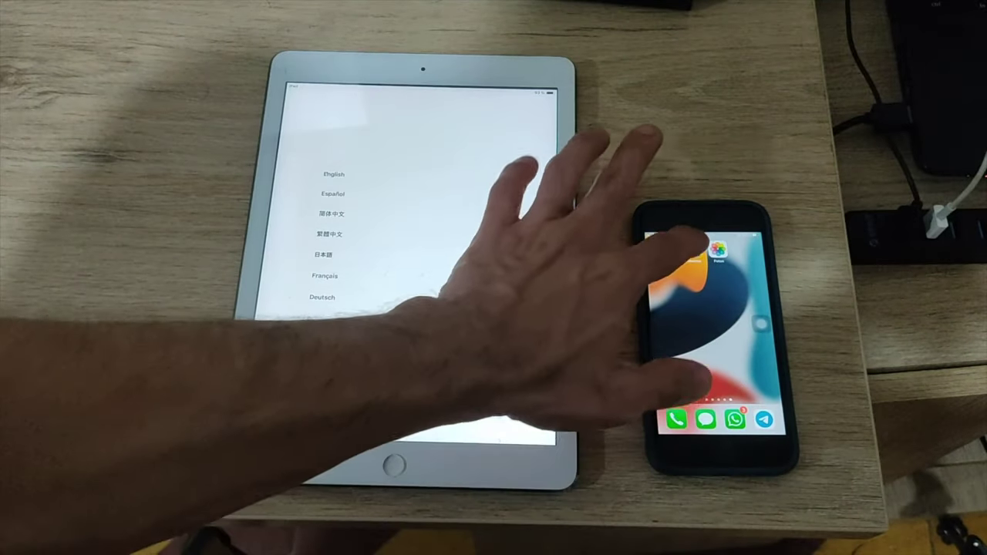
click(690, 248)
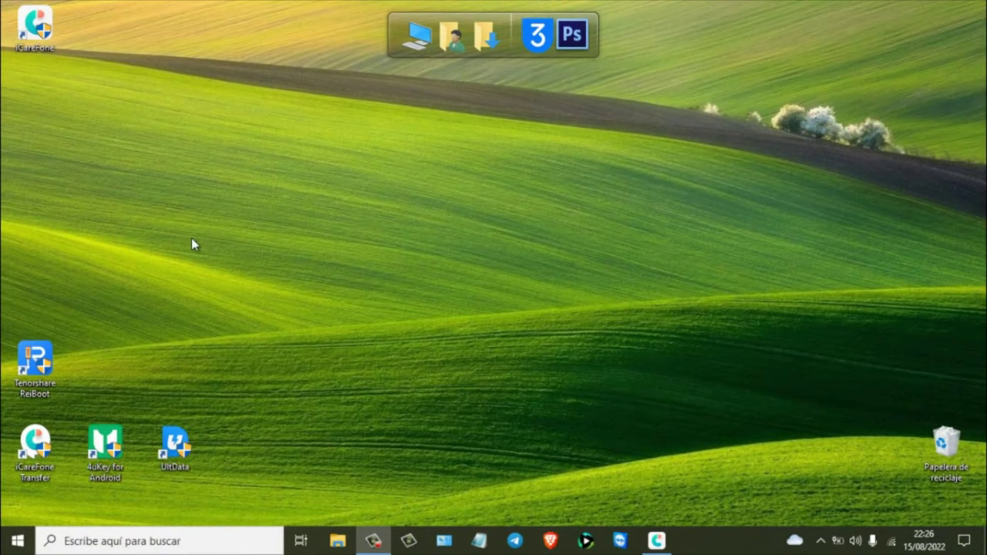
Launch iCareFone from the desktop as administrator
click(34, 27)
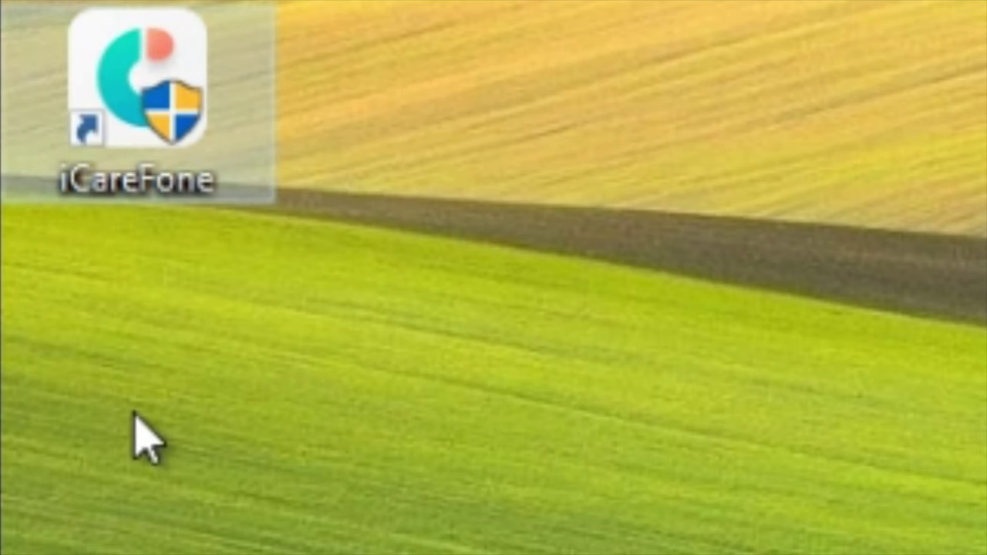
double_click(137, 93)
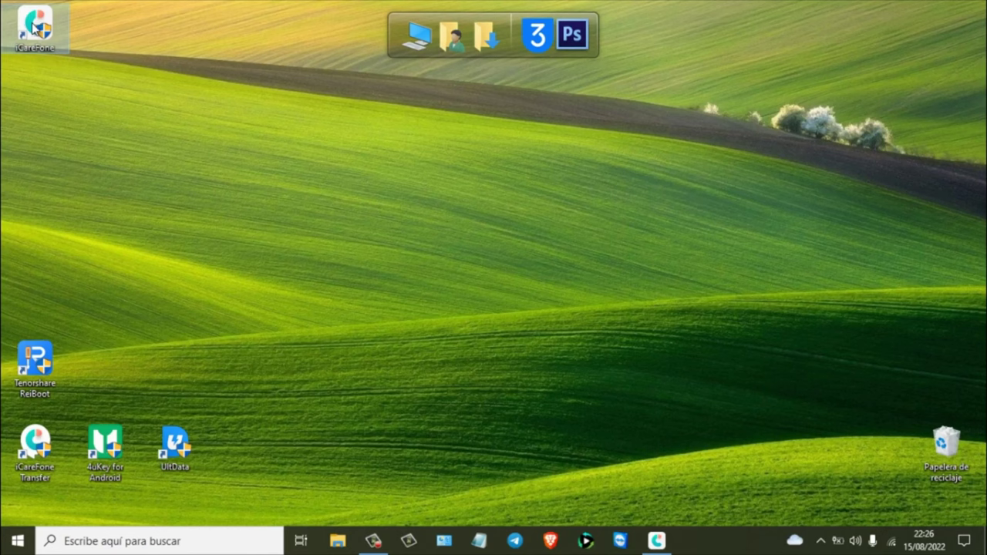
right_click(34, 28)
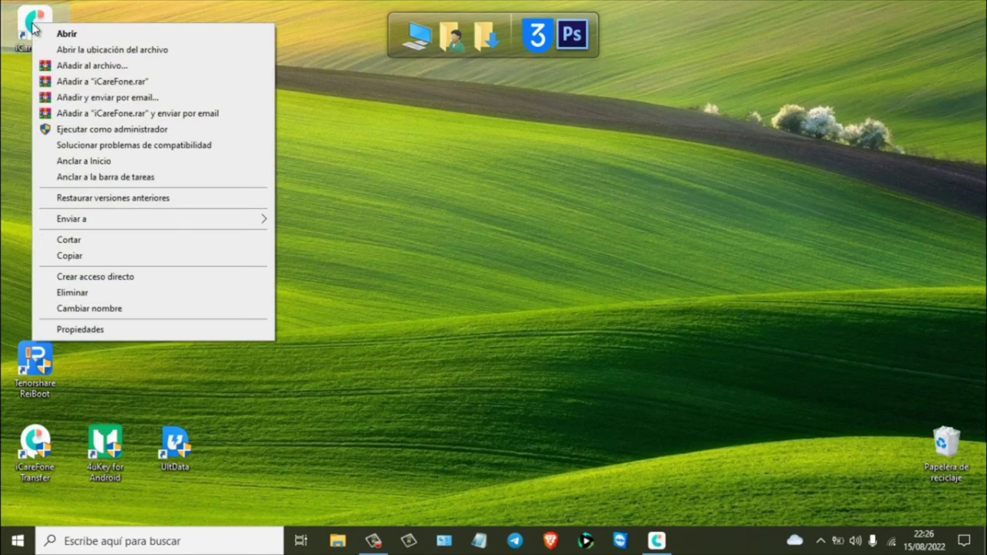
click(190, 136)
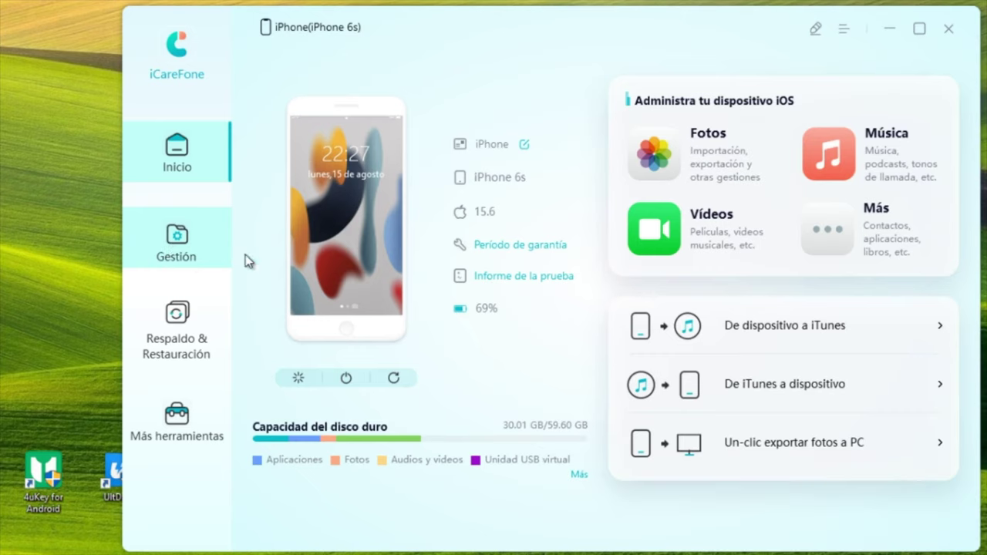
Open the management area for the connected iPhone and view its music list, followed by its photo library
click(193, 260)
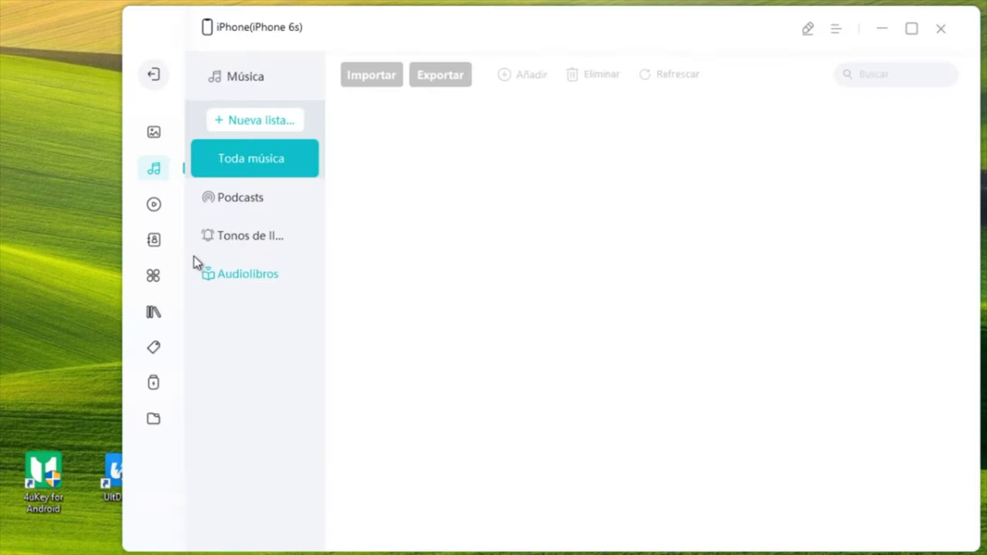
click(156, 170)
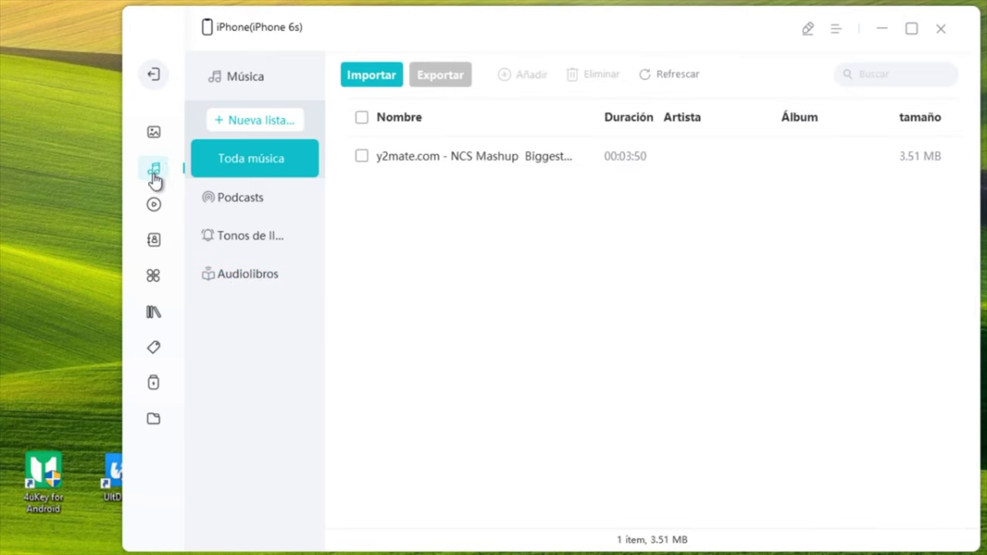
click(152, 134)
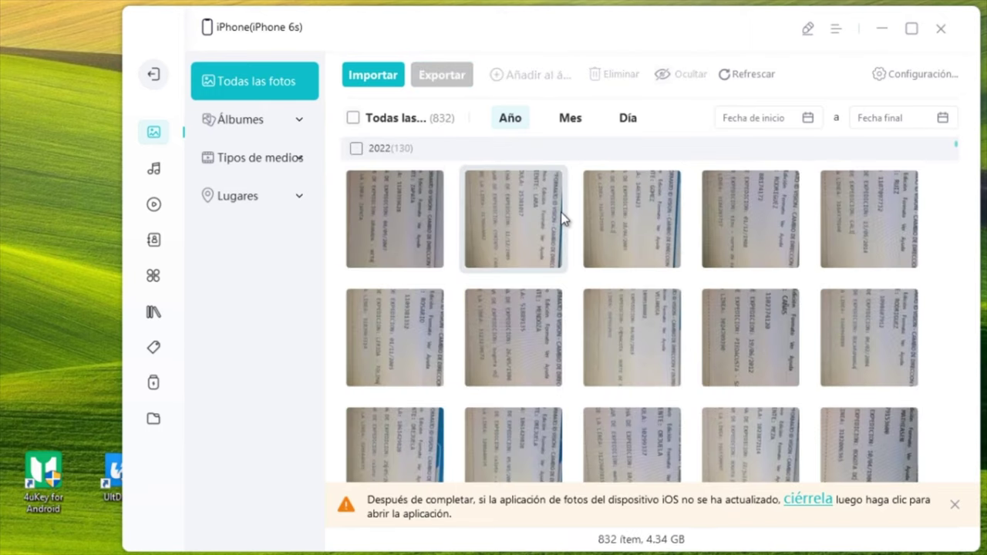
Select only the 2022 photo of the black dog and the 2021 photo of the game case being held up
click(372, 145)
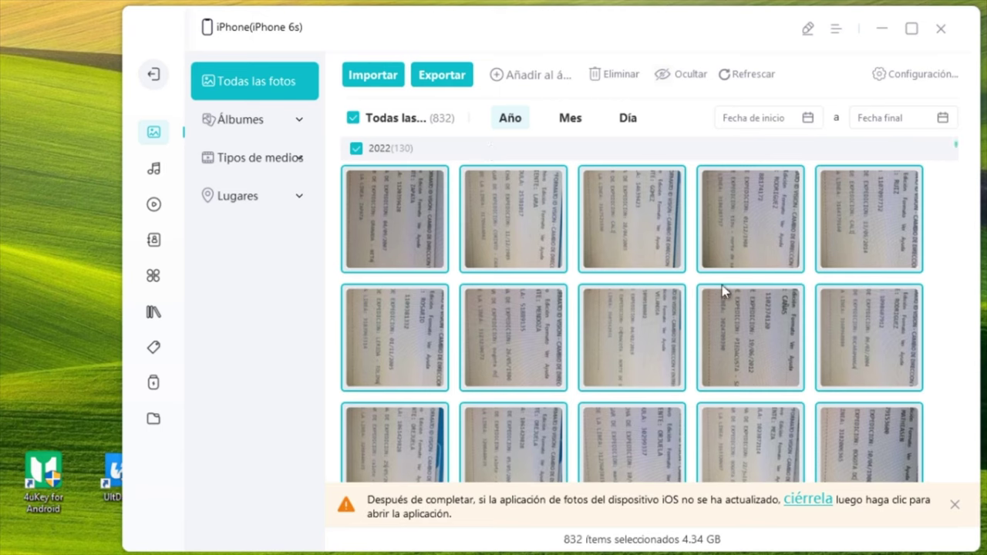
scroll(704, 301, down, 3)
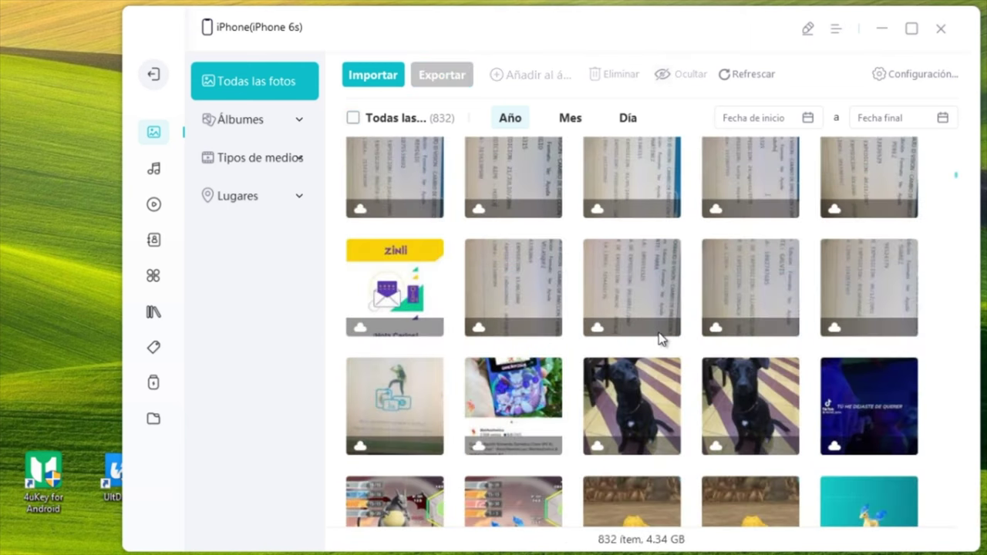
click(656, 390)
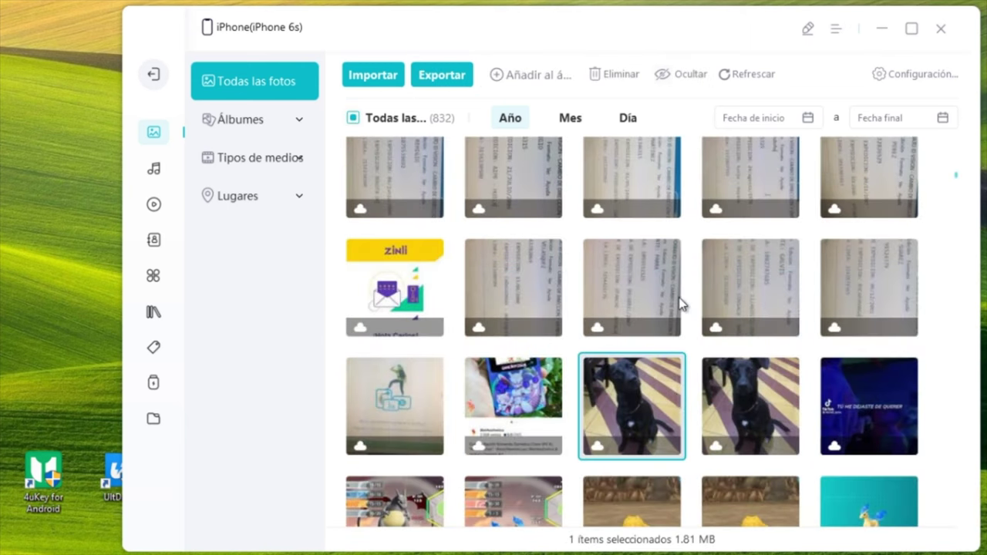
scroll(681, 307, down, 2)
scroll(680, 305, down, 8)
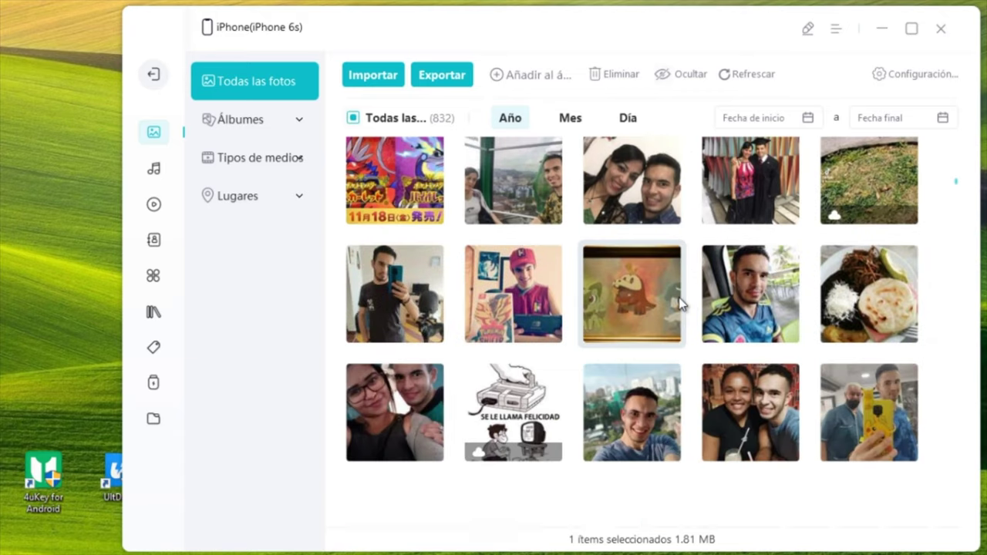
scroll(681, 304, down, 2)
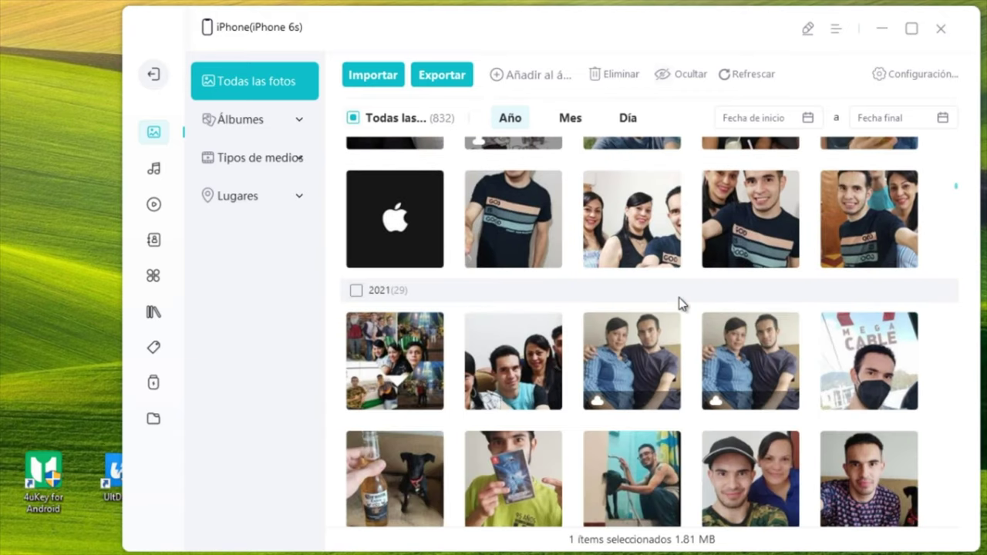
scroll(609, 382, down, 2)
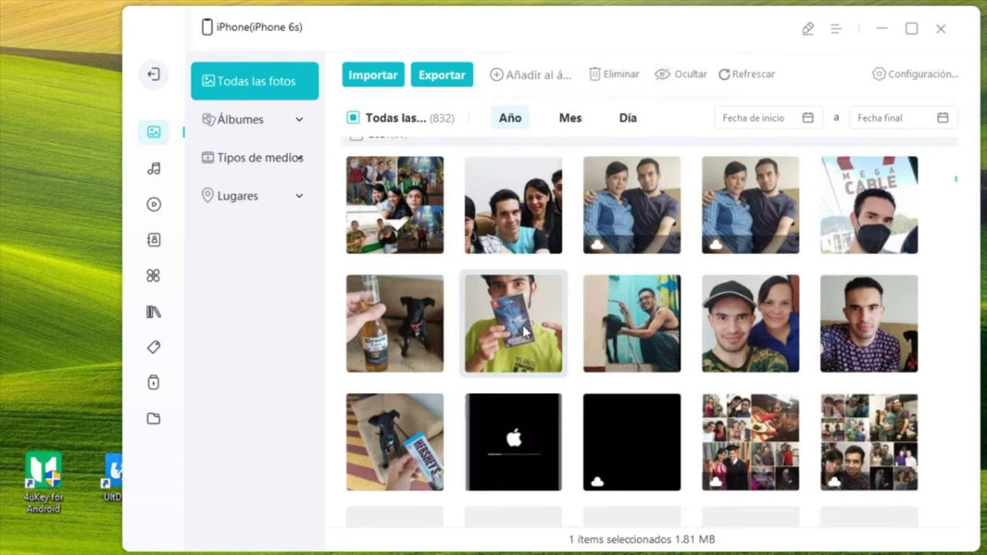
click(512, 330)
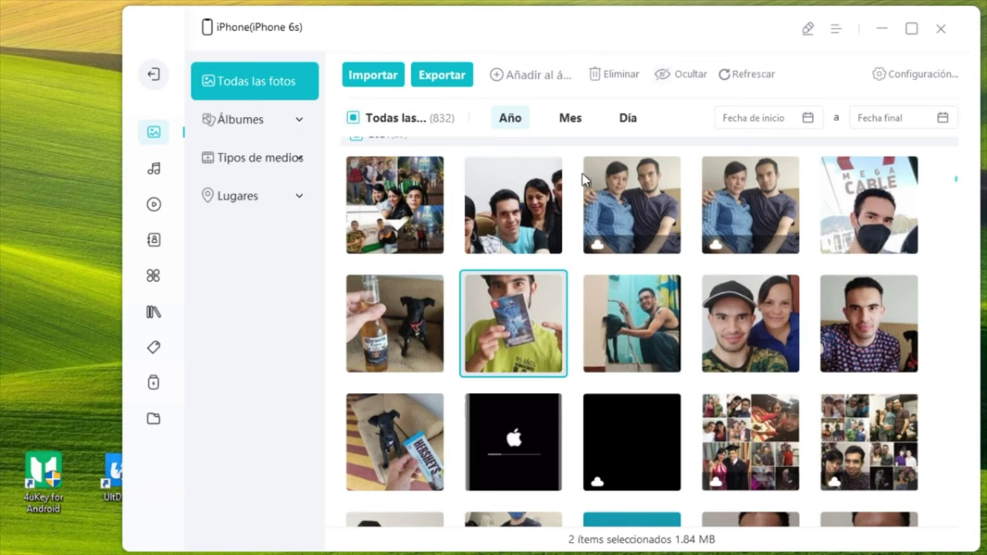
Export the two selected photos to the Escritorio folder, accepting the export as thumbnails, and dismiss the completion dialog
click(460, 79)
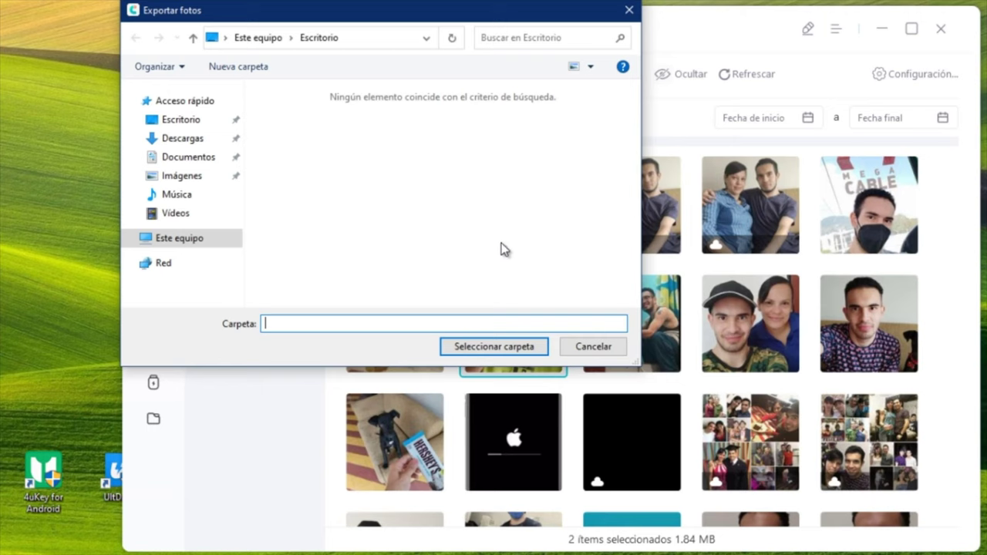
click(505, 348)
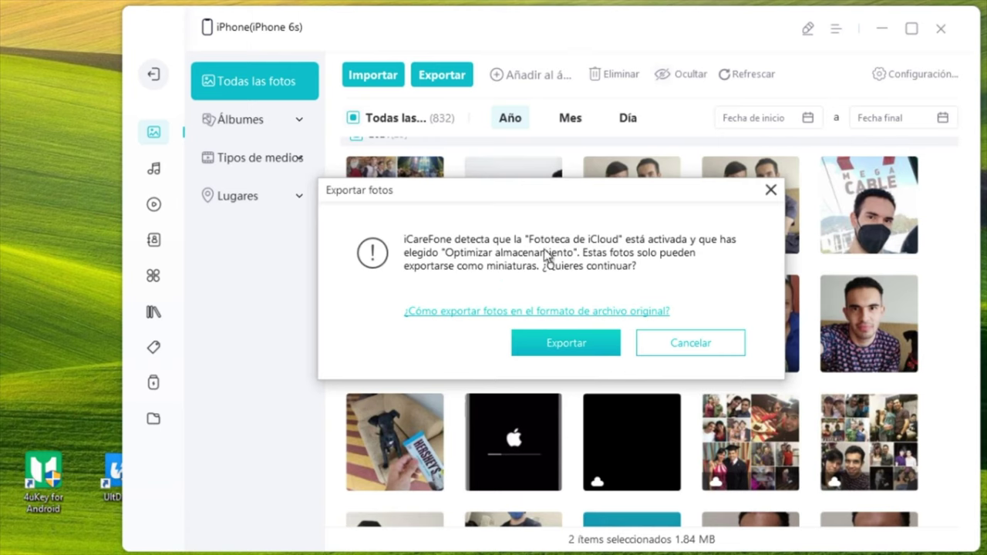
click(565, 344)
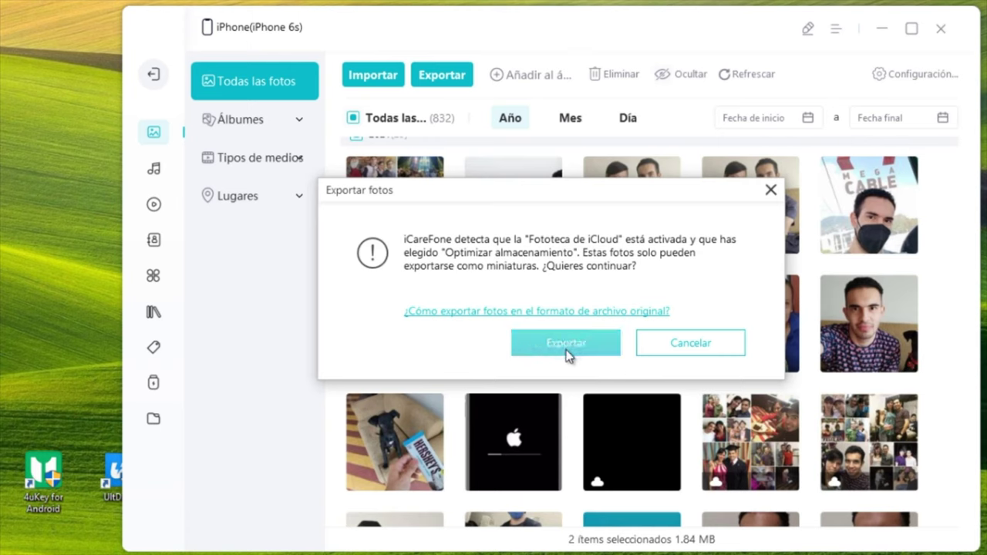
click(566, 351)
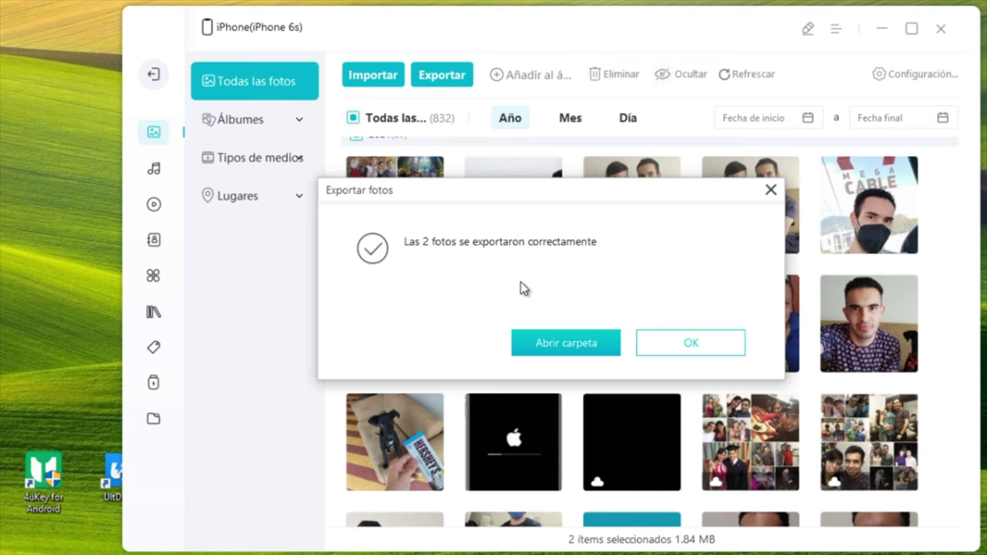
click(725, 343)
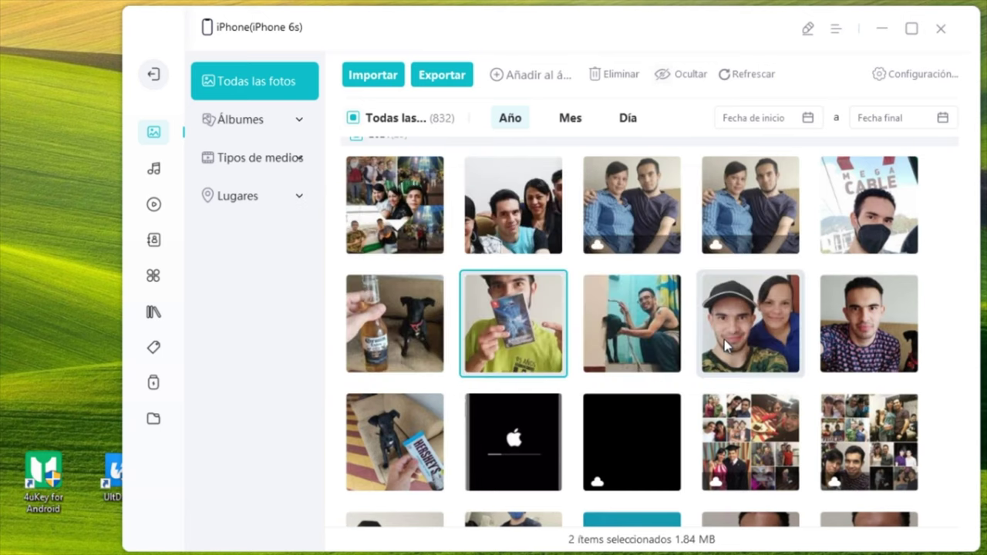
Export the song "y2mate.com - NCS Mashup" to the PC's Escritorio folder and check the exported song and iPhone Image folder there
click(155, 171)
click(364, 162)
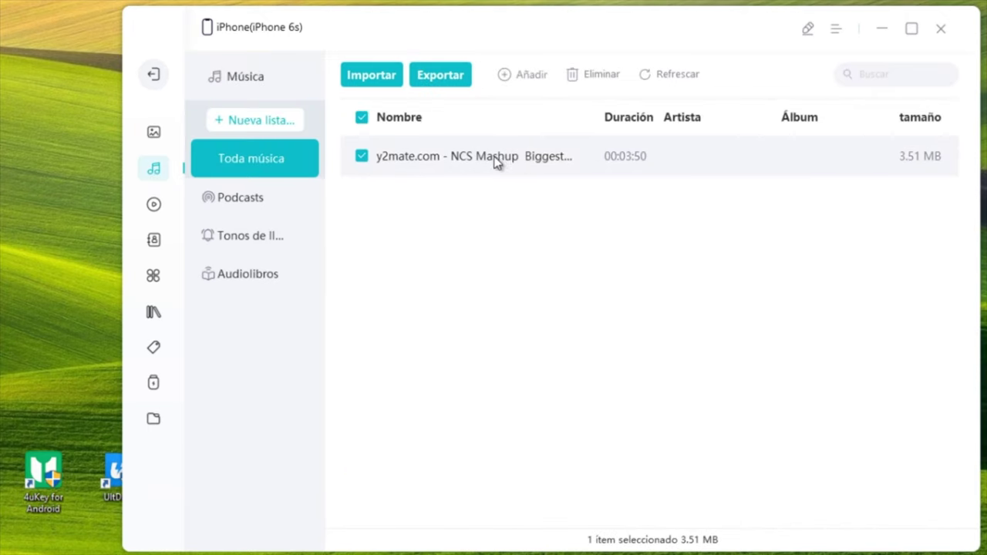
click(457, 86)
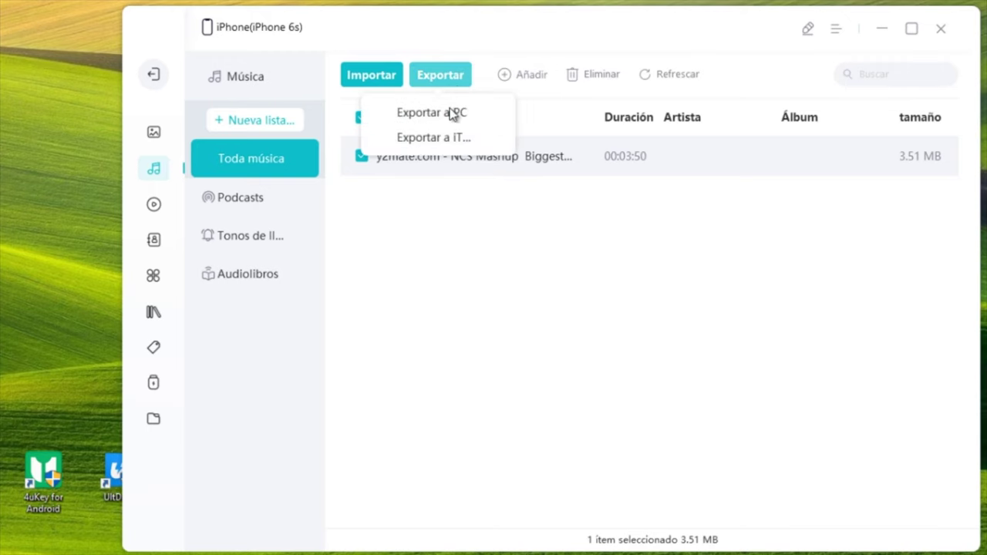
click(449, 110)
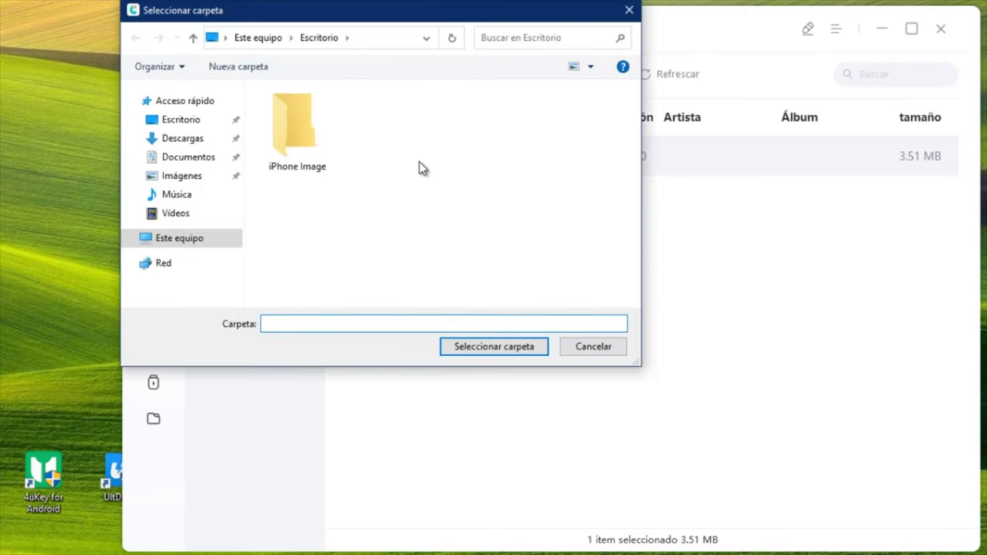
click(519, 348)
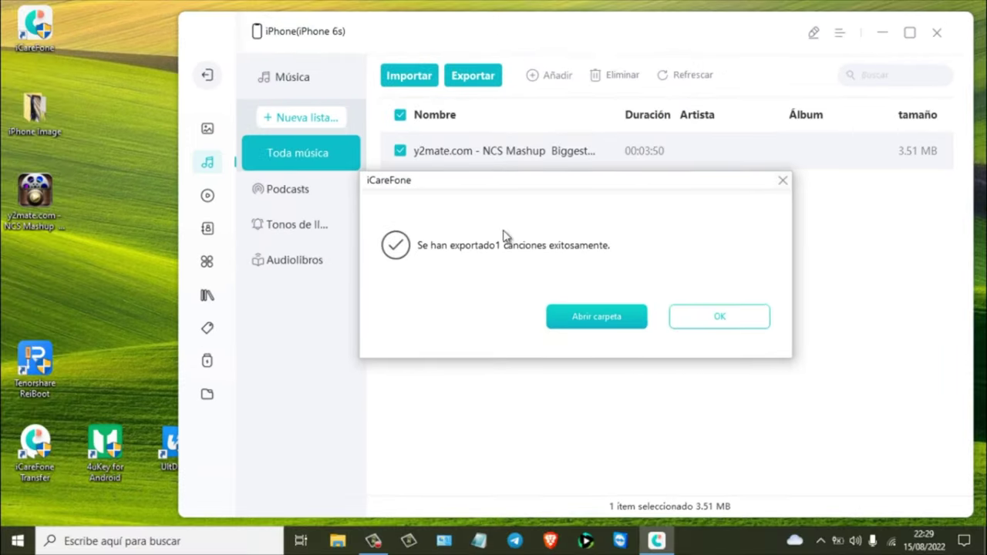
click(712, 317)
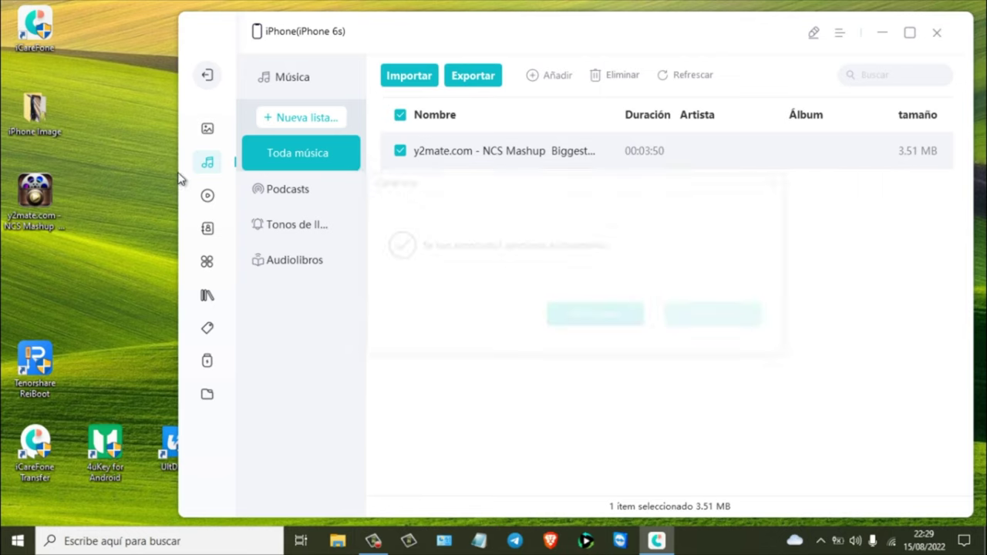
click(35, 193)
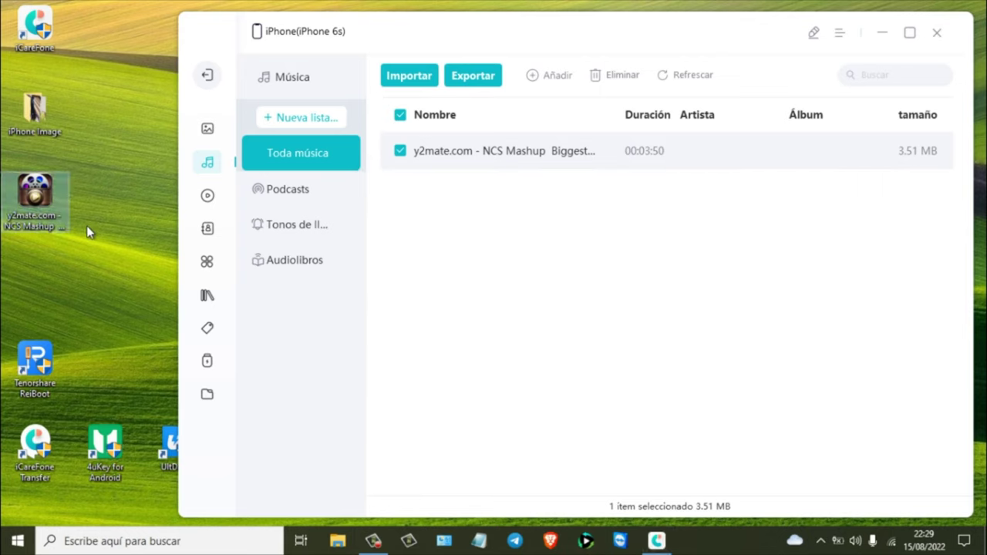
click(56, 129)
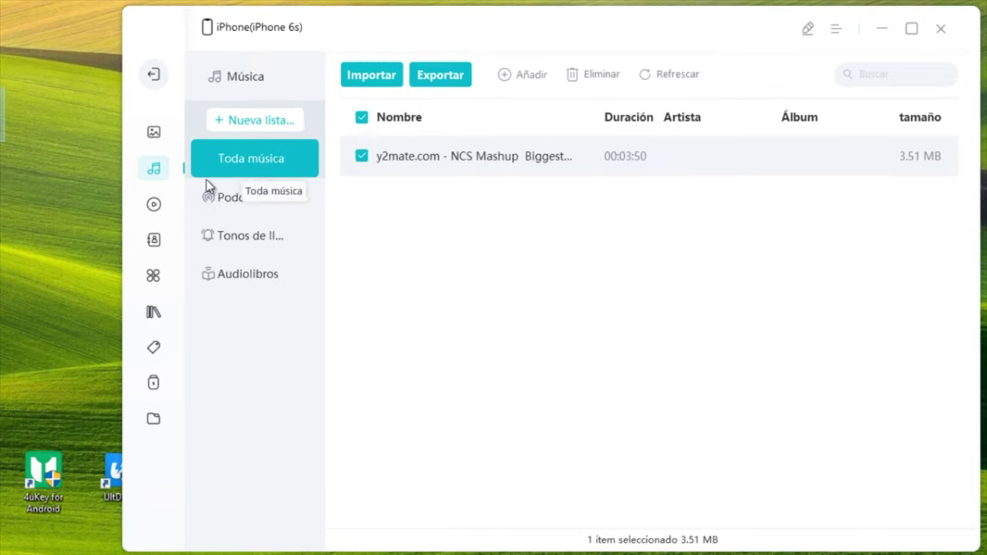
Open the iPhone's contact list and select two more contacts in addition to the preselected one, making three in all
click(157, 245)
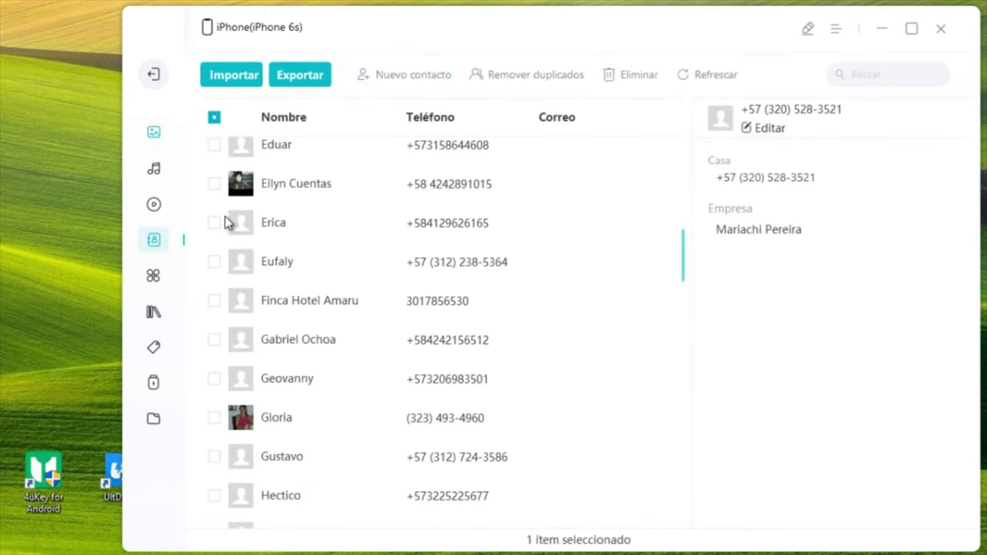
click(215, 185)
scroll(216, 189, down, 10)
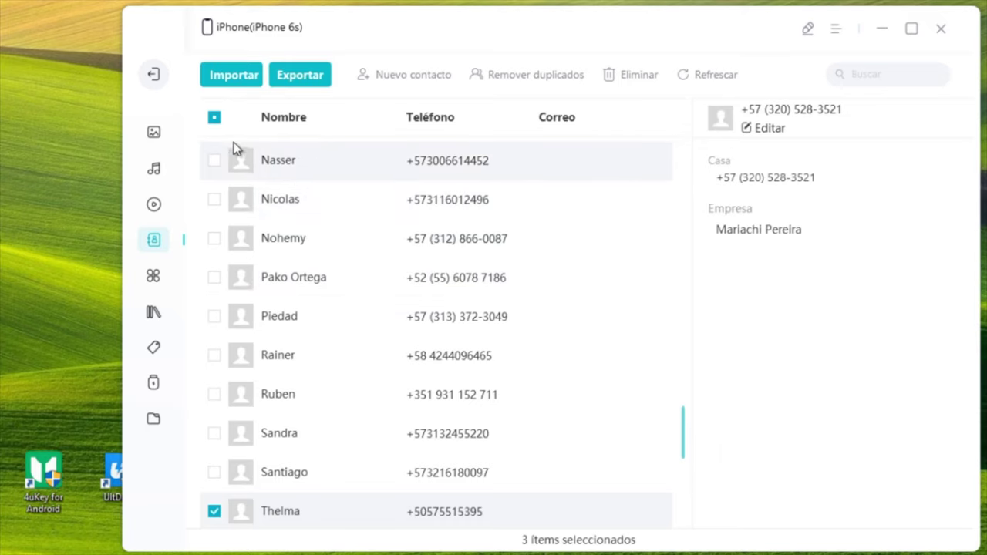
Export the three selected contacts to the Escritorio folder as the vCard file Contacts_20220815_103047.vcf and dismiss the completion dialog
click(315, 80)
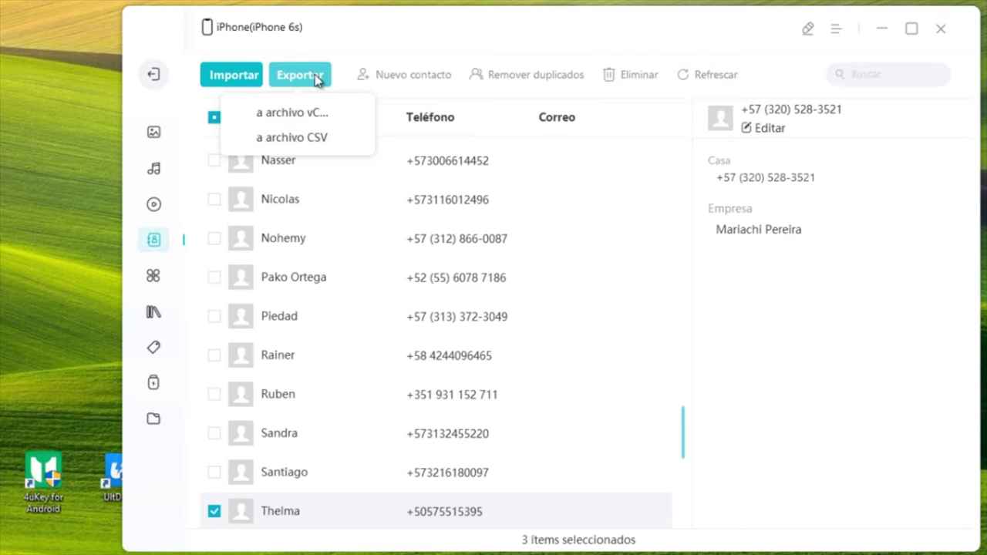
click(312, 122)
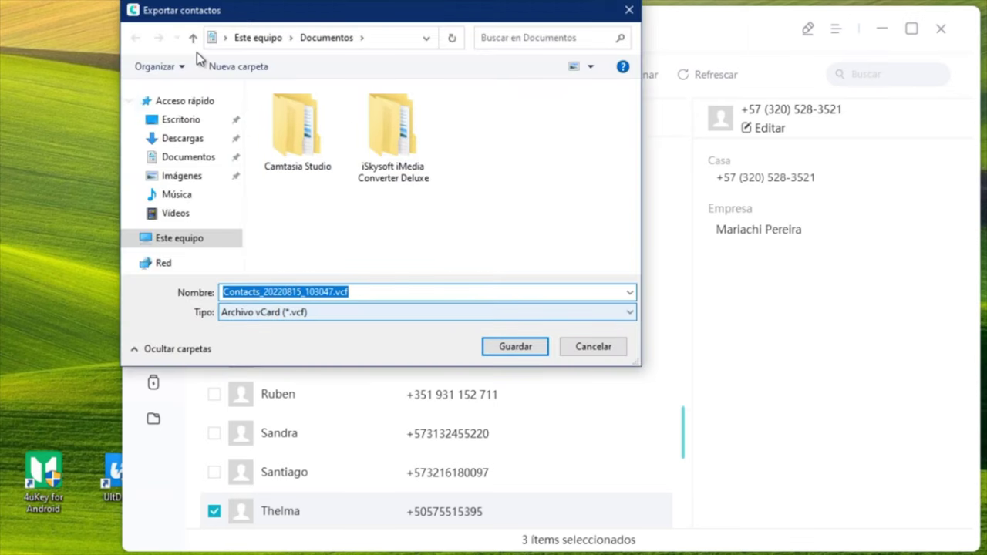
click(199, 128)
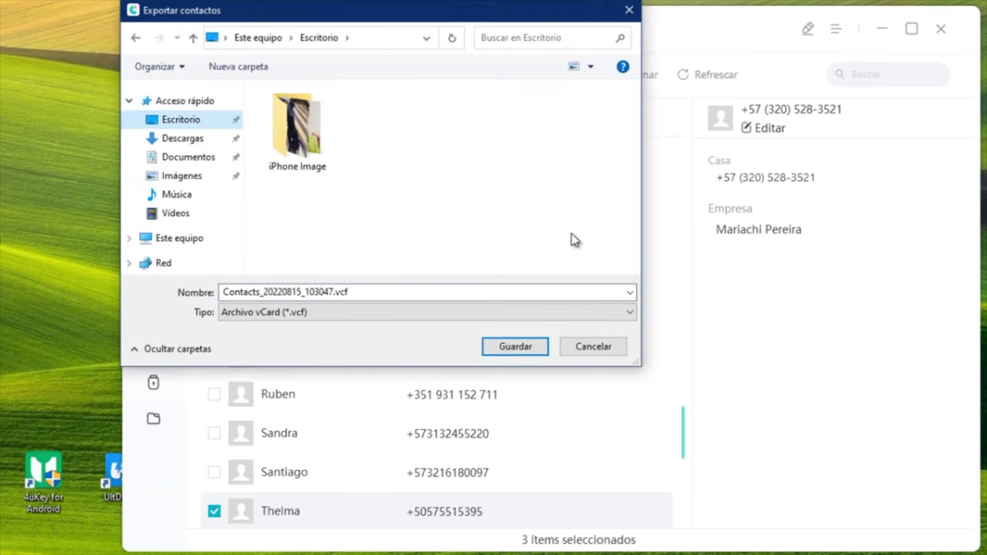
click(513, 351)
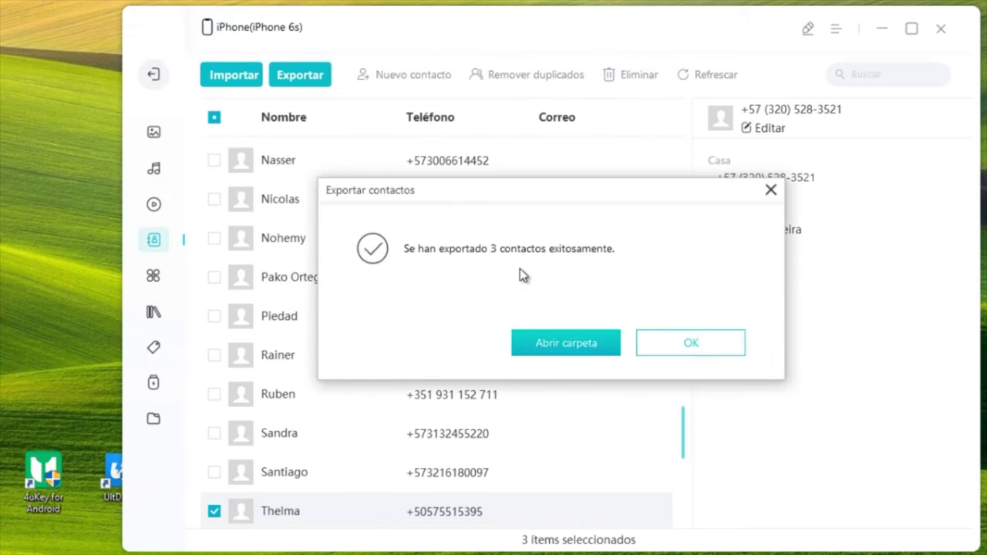
click(723, 343)
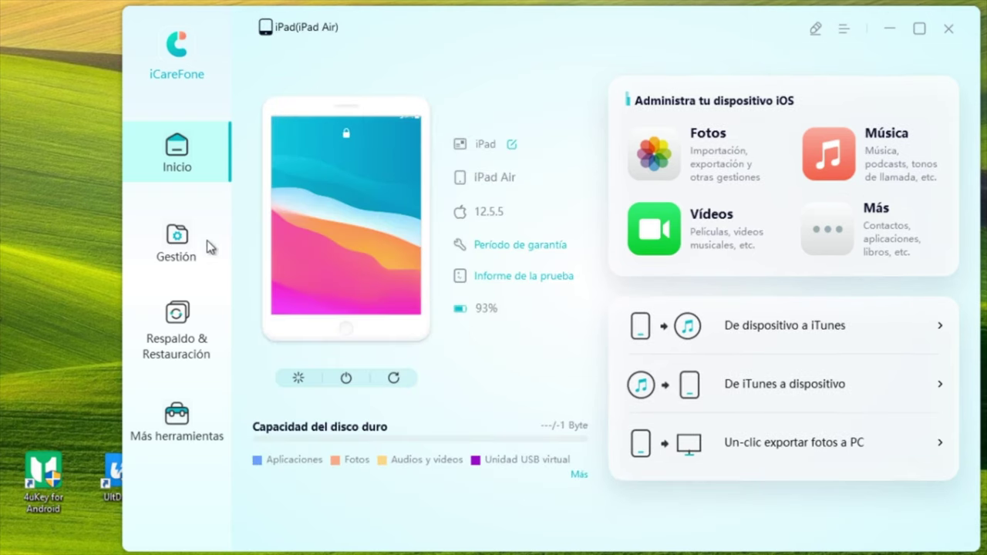
click(190, 249)
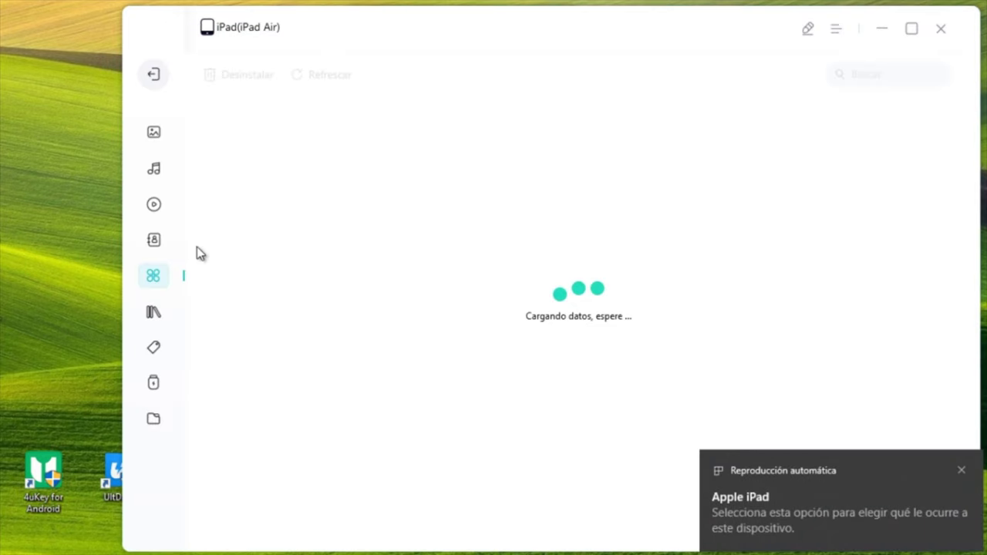
click(160, 142)
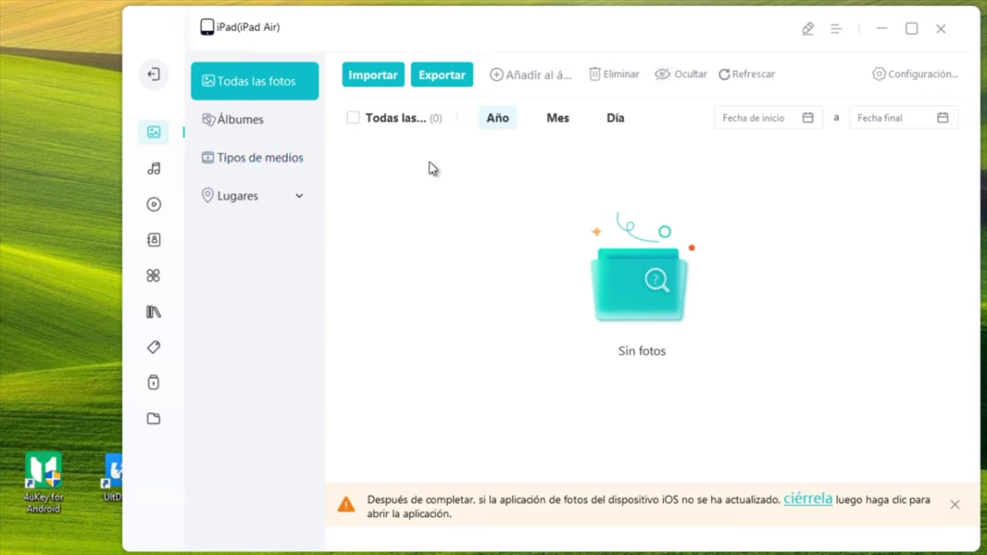
click(393, 84)
click(383, 123)
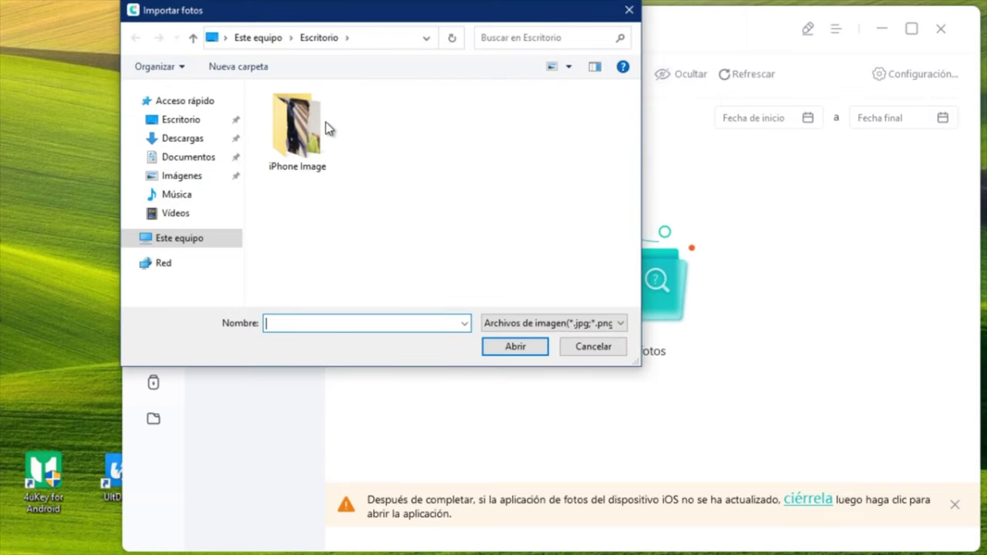
double_click(317, 123)
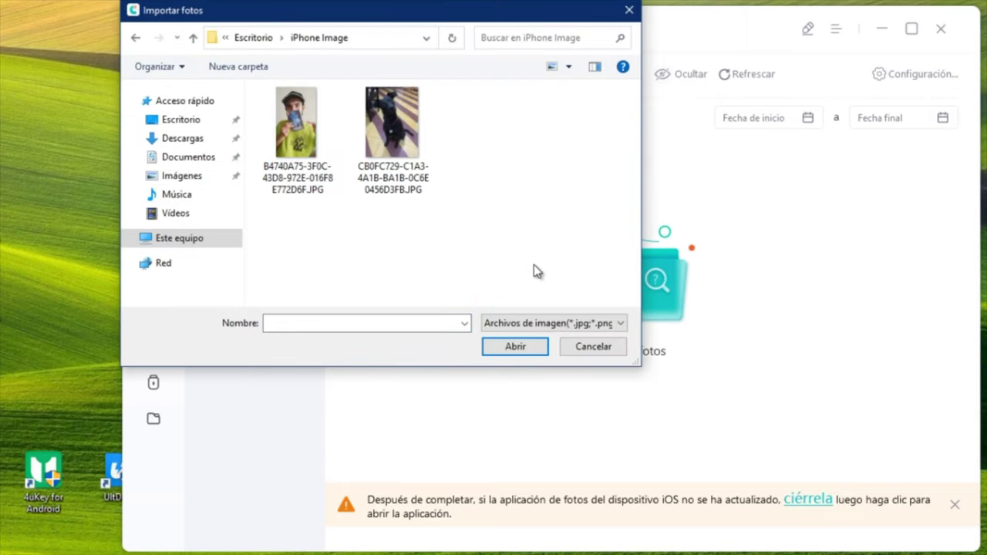
drag(506, 230, 290, 105)
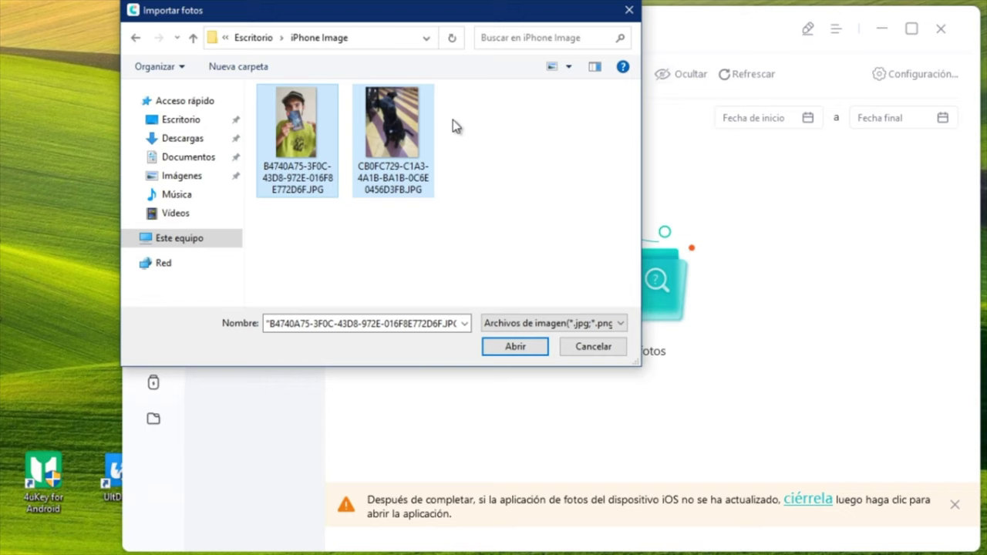
click(515, 347)
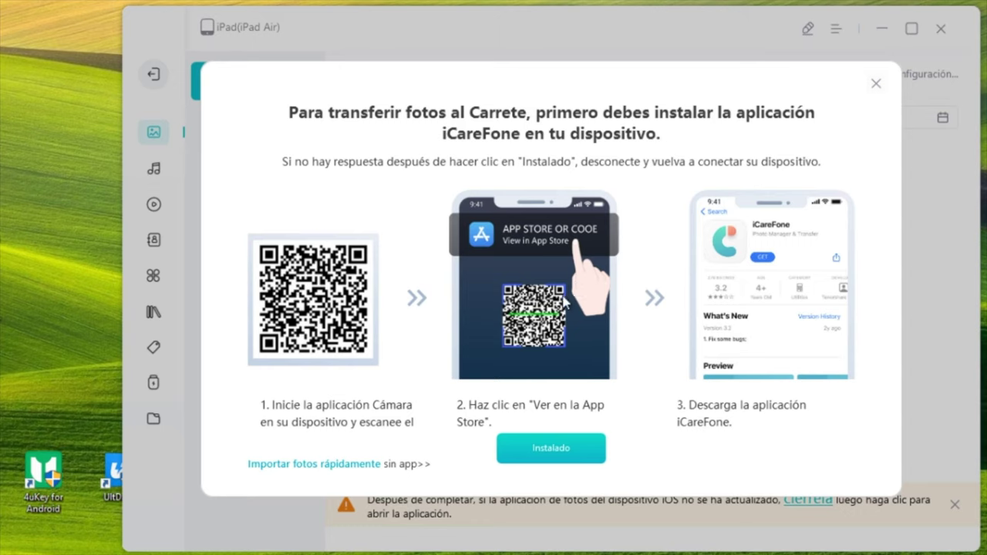
Import the two photos with the quick import that needs no app, accept the deletion restriction, and close the completion dialog
click(313, 464)
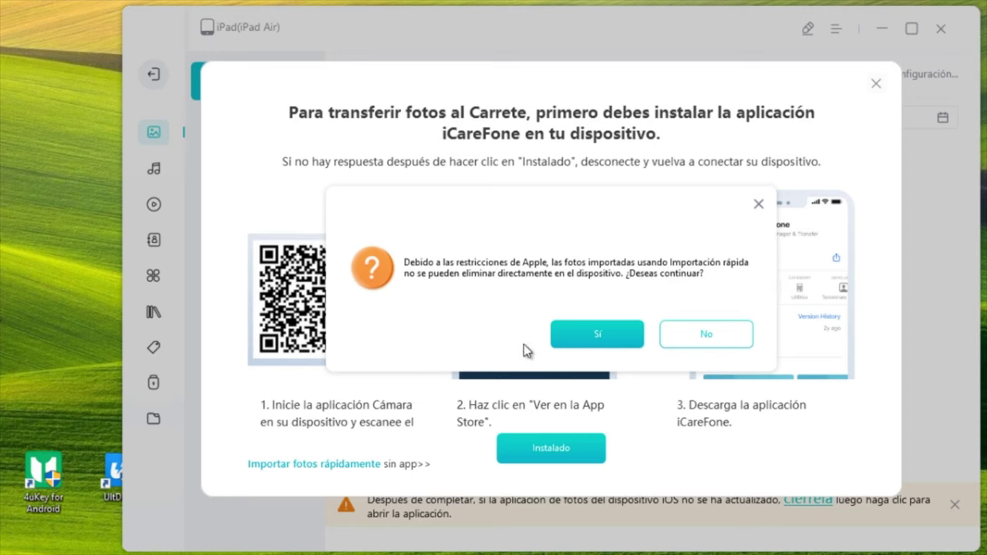
click(591, 345)
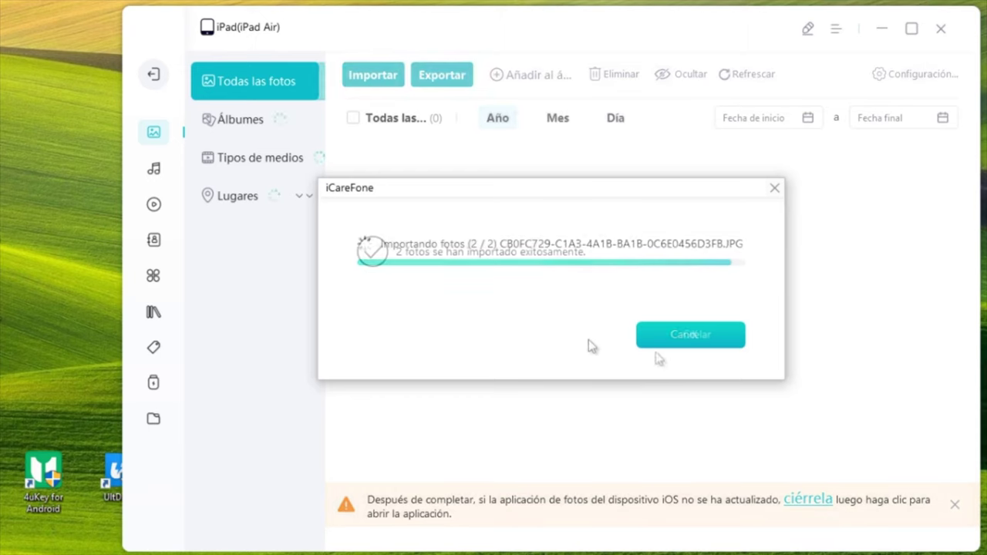
click(672, 338)
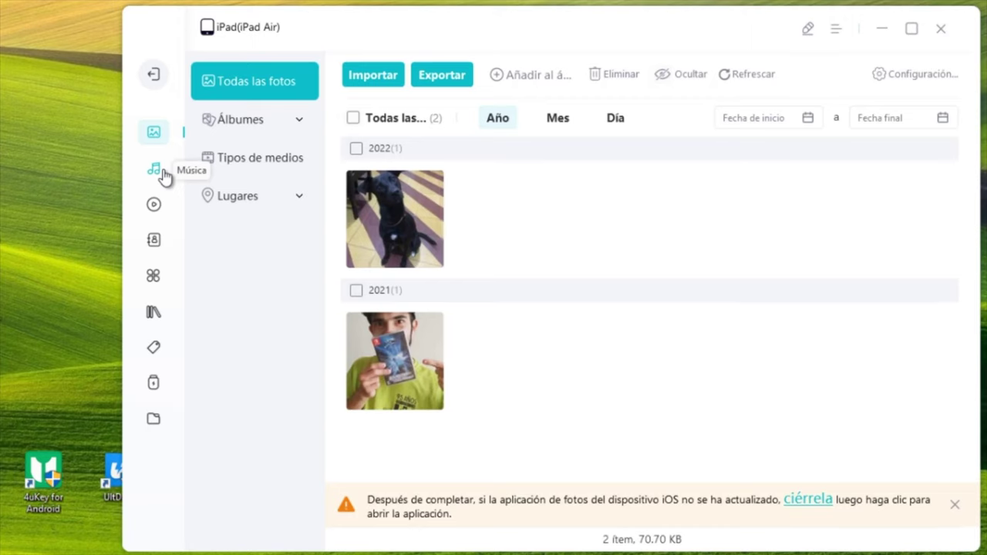
Import the song "y2mate.com - NCS Mashup" from the Escritorio folder into the iPad's music and dismiss the completion dialog
click(154, 169)
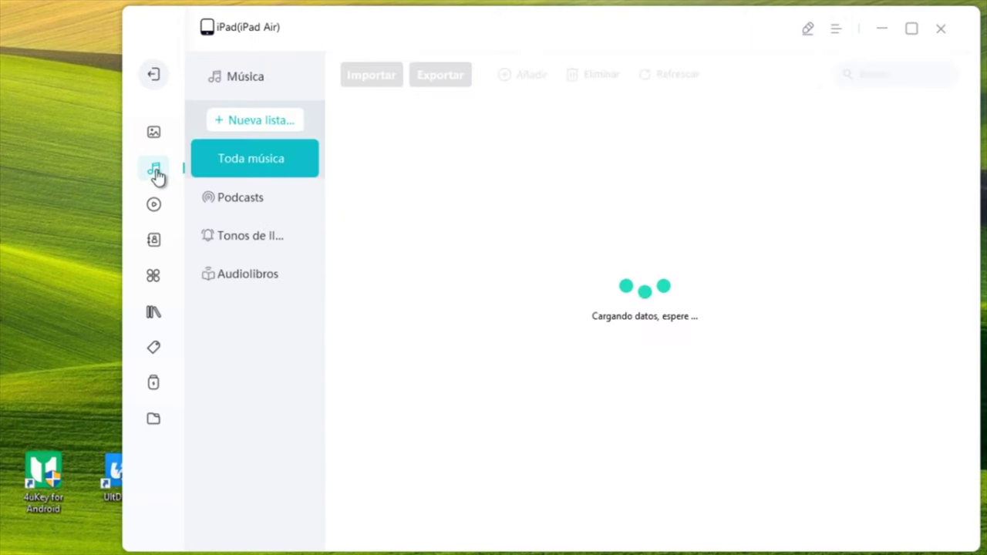
click(379, 84)
click(371, 113)
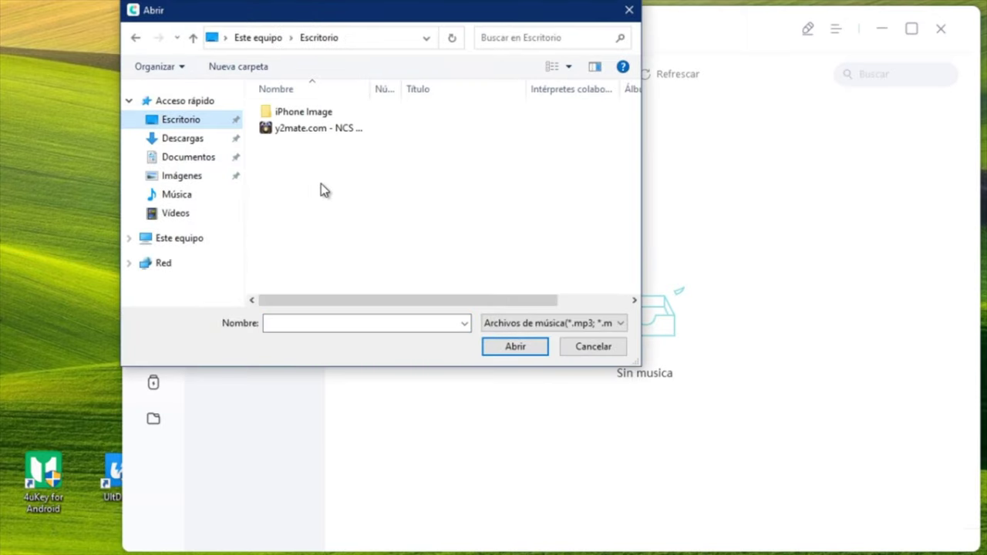
click(333, 133)
double_click(342, 133)
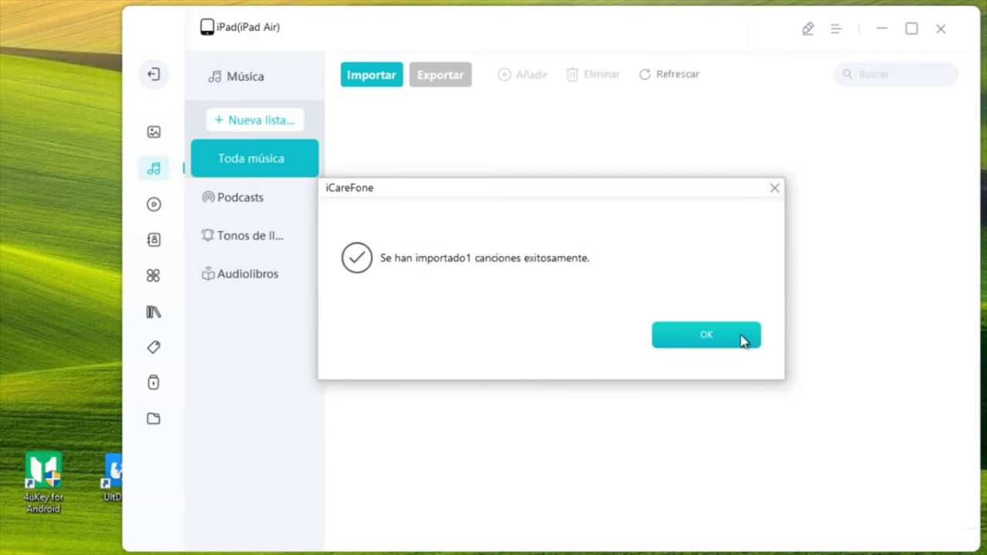
click(743, 338)
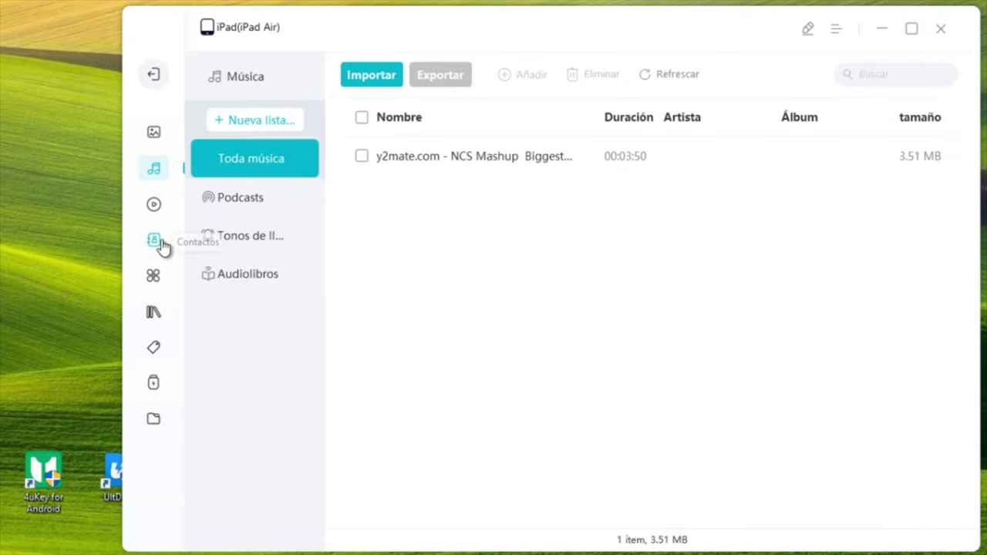
Import the exported contacts file from the Escritorio folder into the iPad's contacts, dismiss the completion dialog, and close the program
click(160, 243)
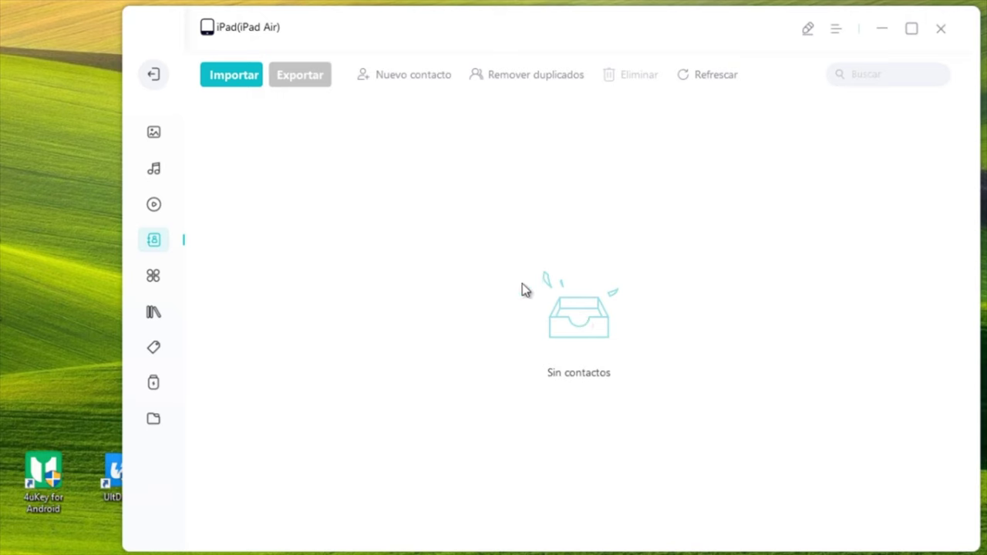
click(223, 74)
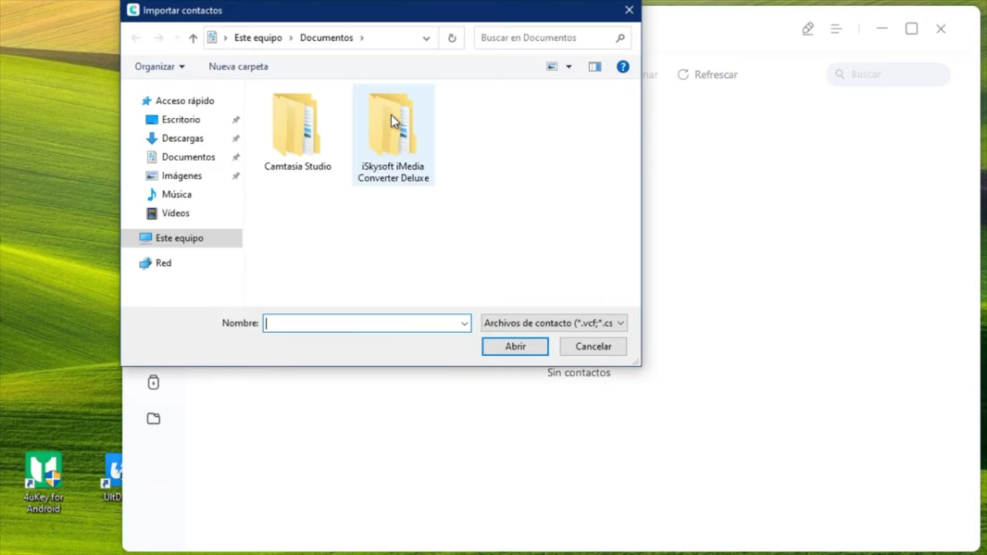
click(196, 121)
click(316, 132)
double_click(315, 134)
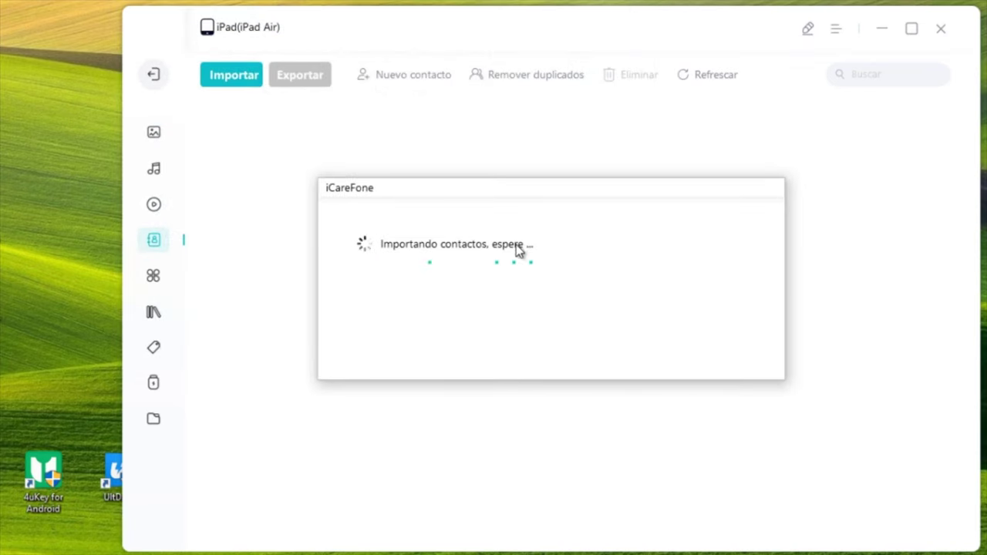
click(705, 343)
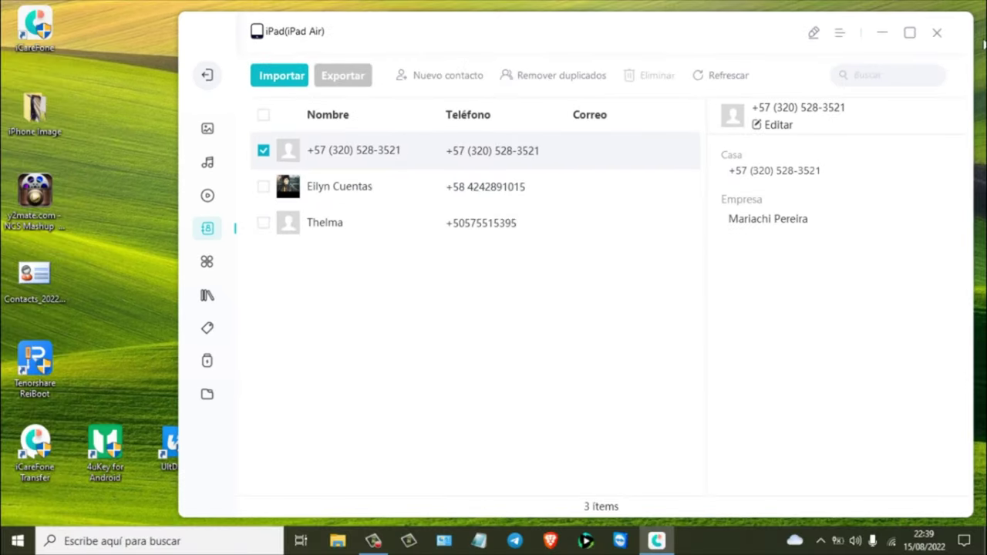
click(937, 33)
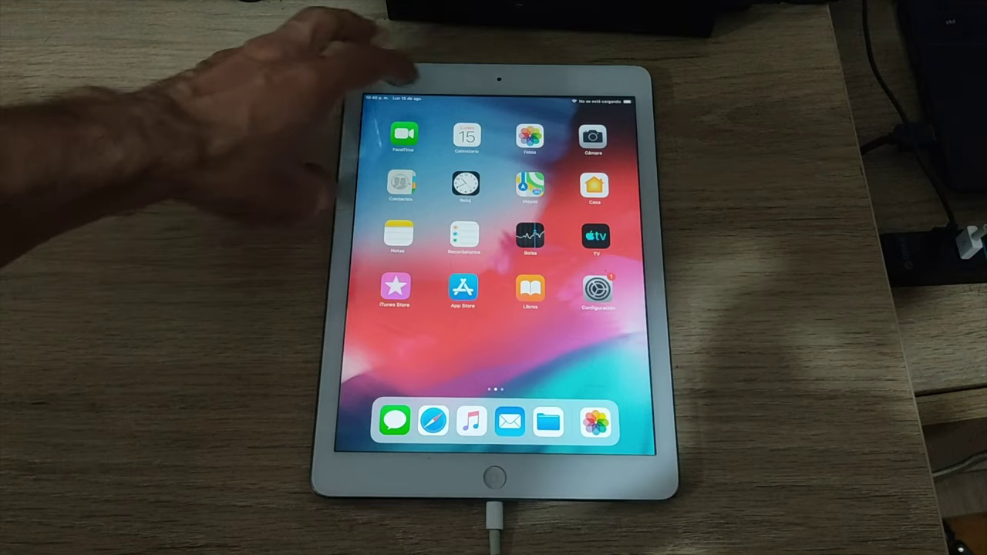
click(529, 137)
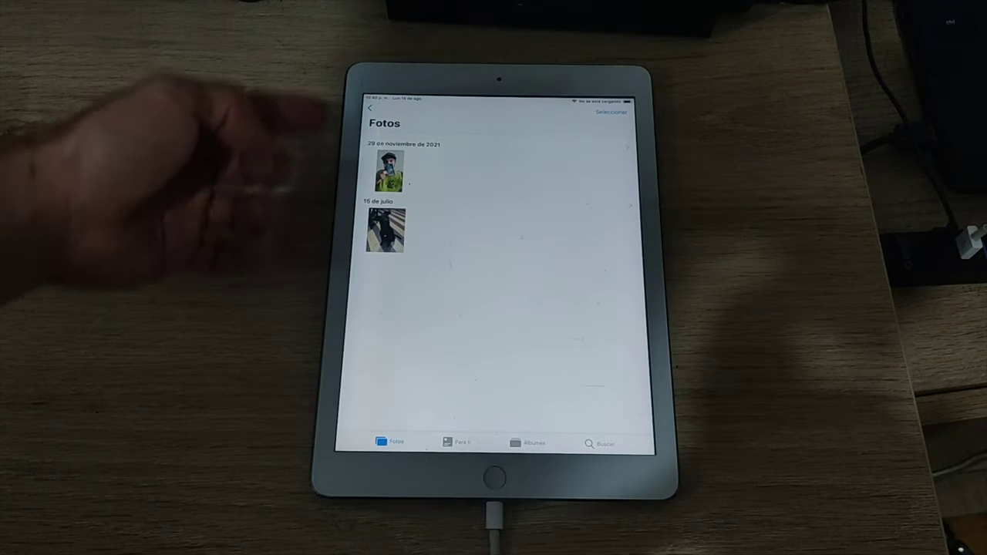
click(390, 171)
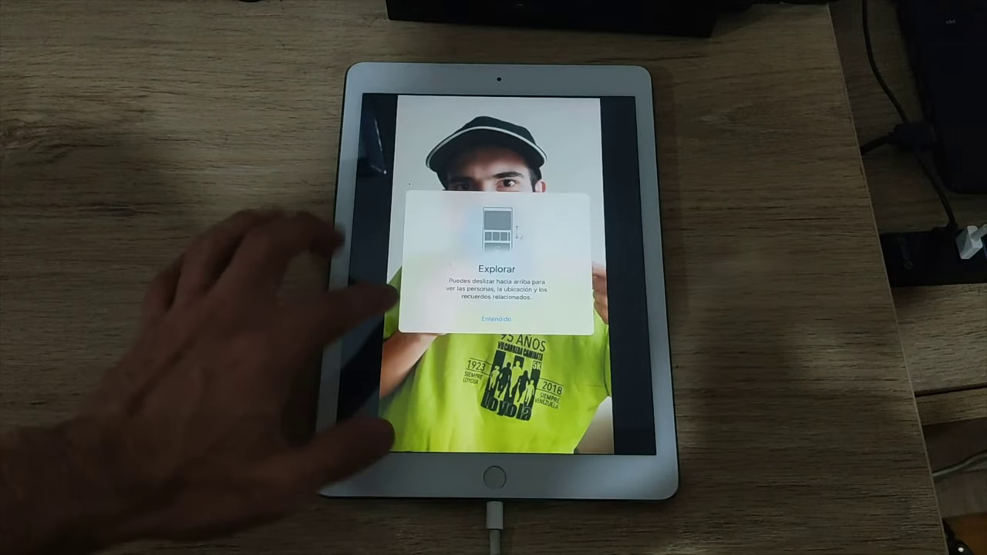
click(493, 318)
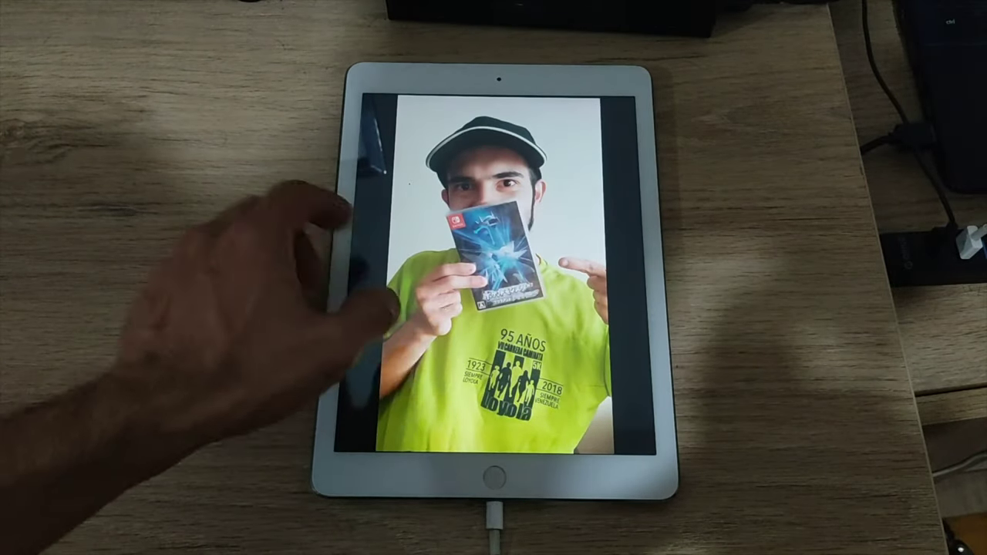
drag(440, 318, 346, 177)
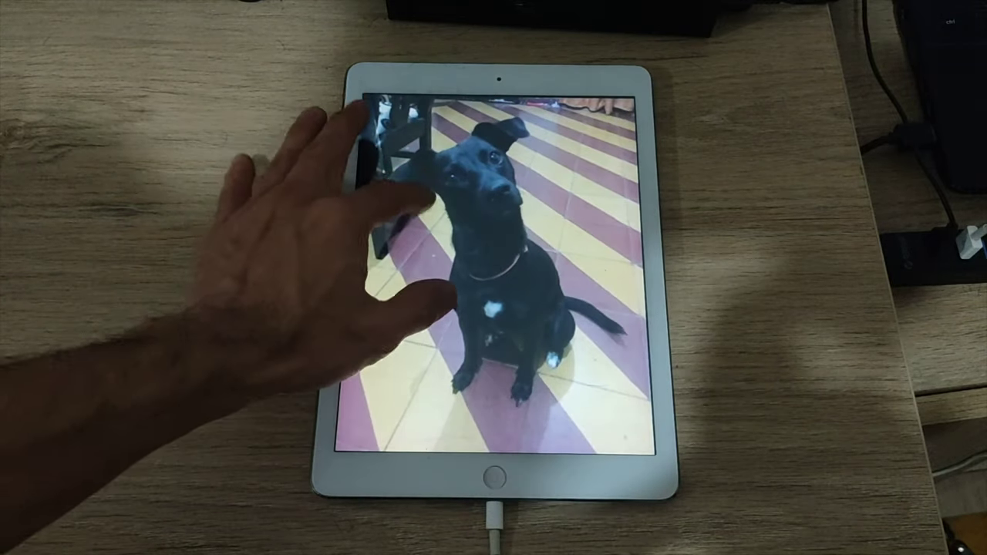
click(367, 110)
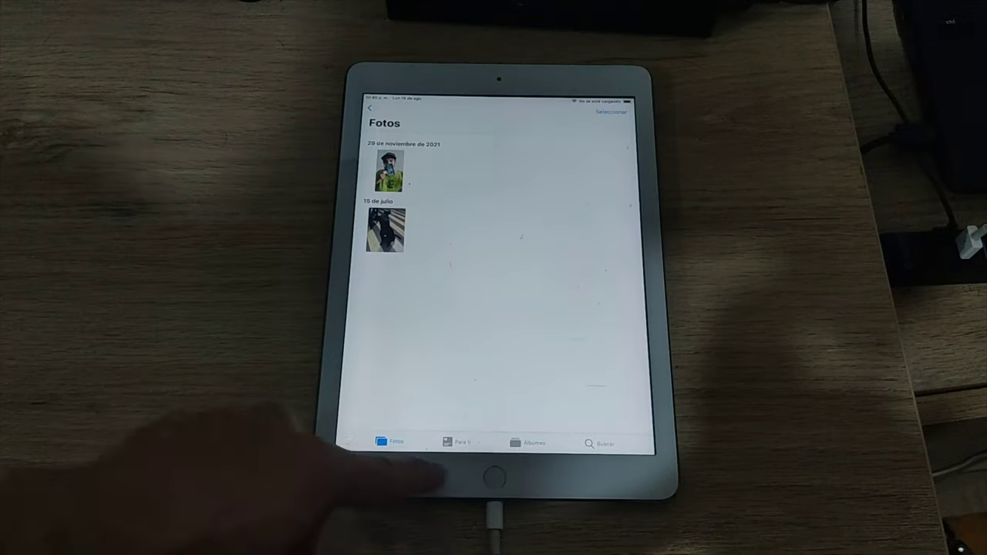
click(494, 478)
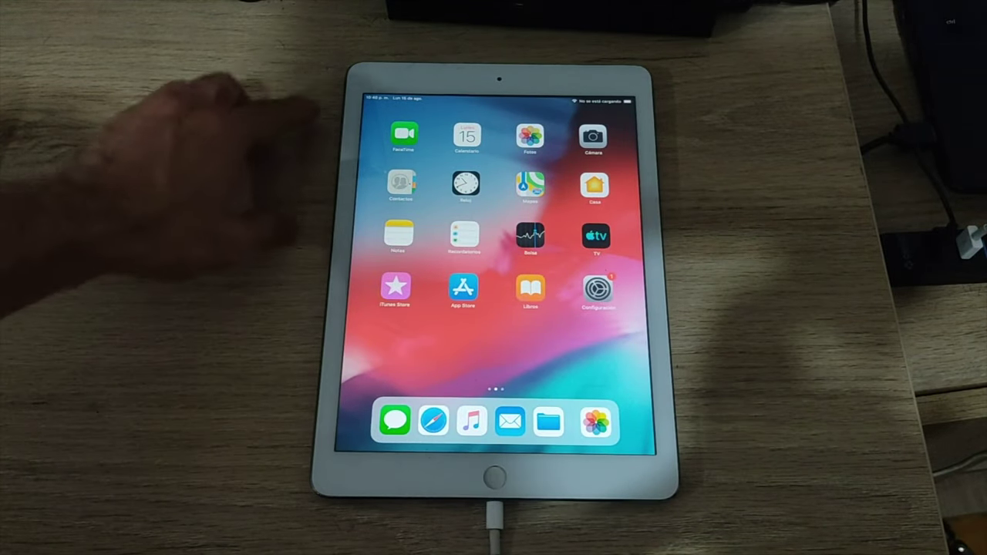
click(404, 136)
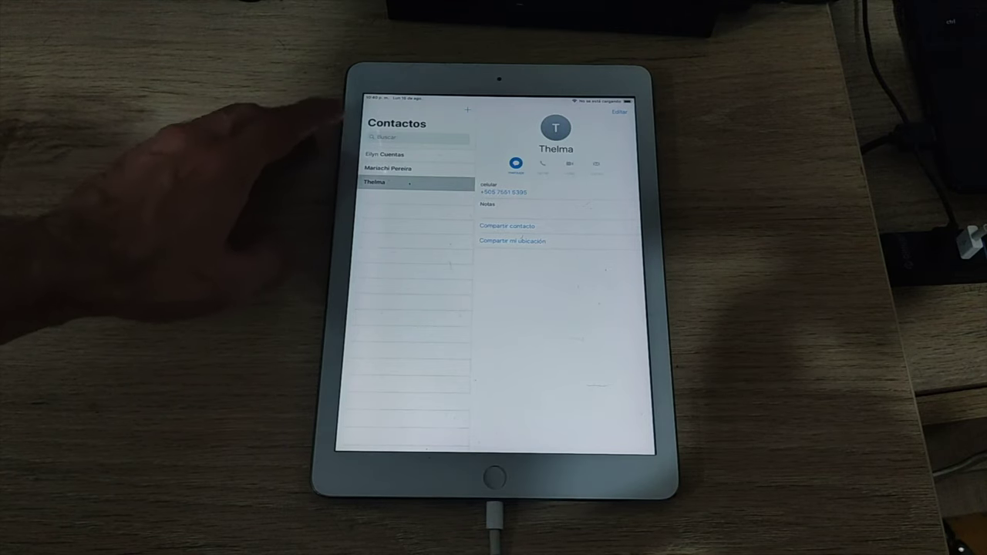
click(378, 136)
click(367, 135)
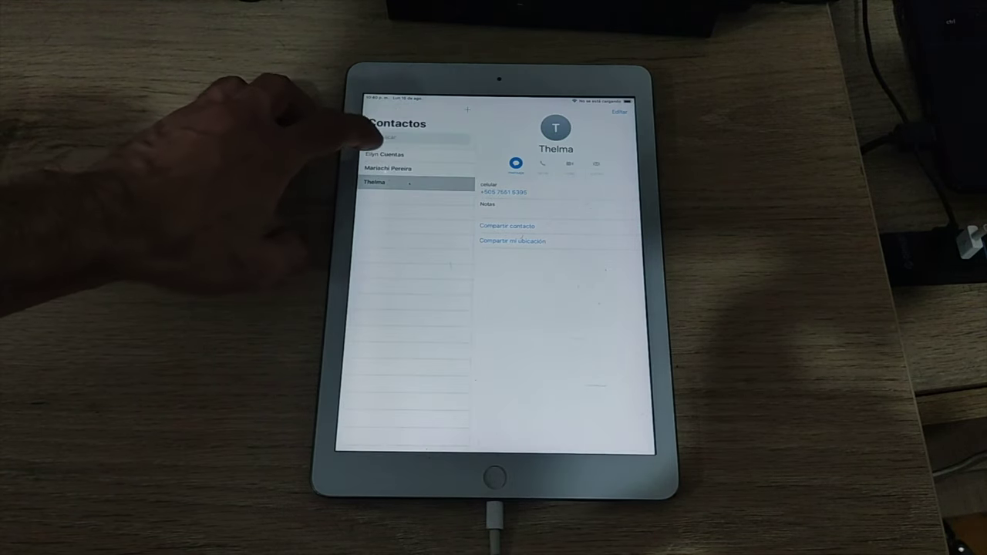
click(387, 168)
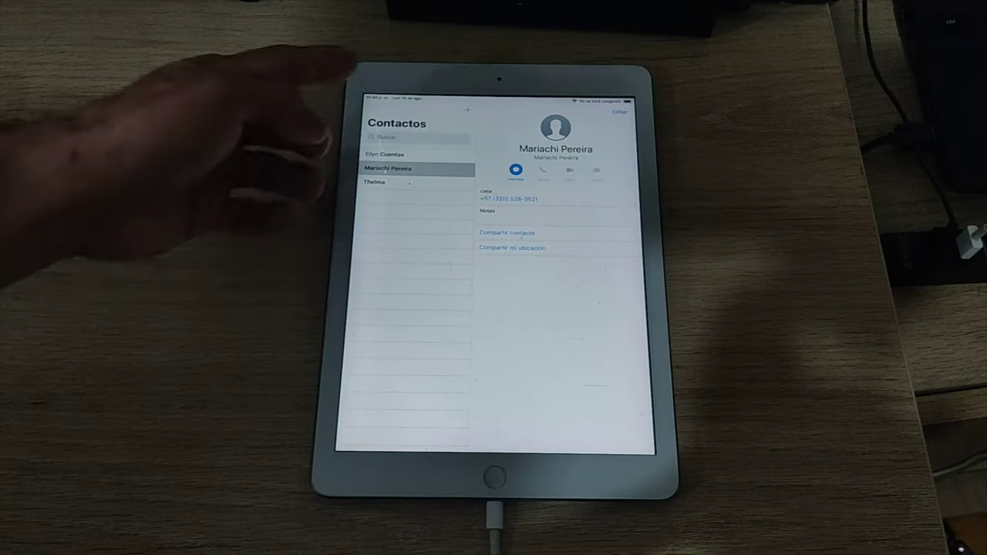
click(494, 475)
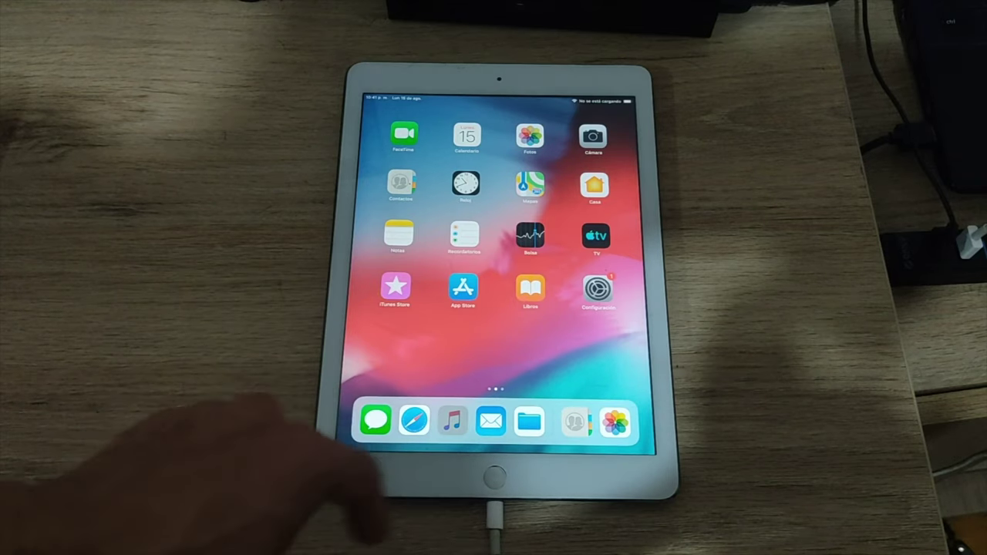
click(453, 420)
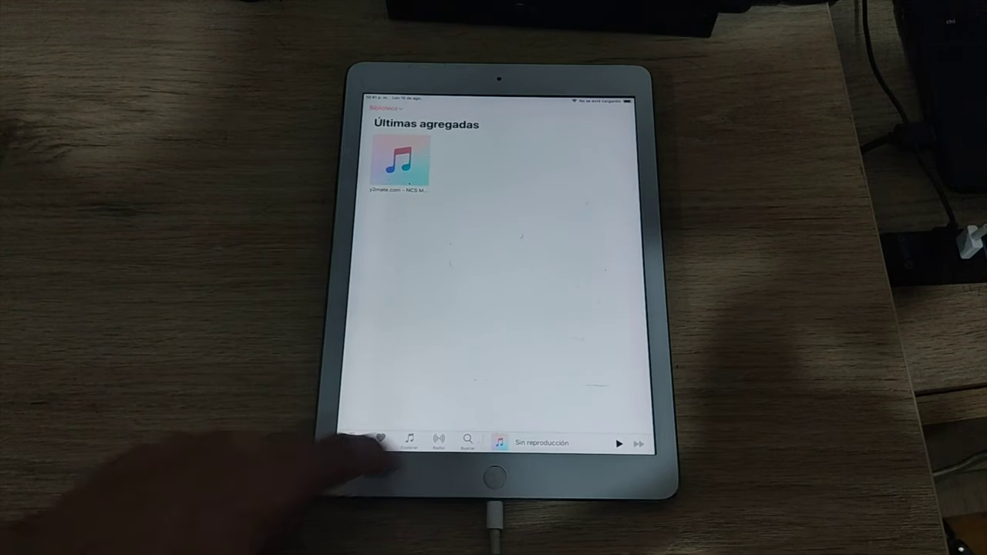
click(409, 439)
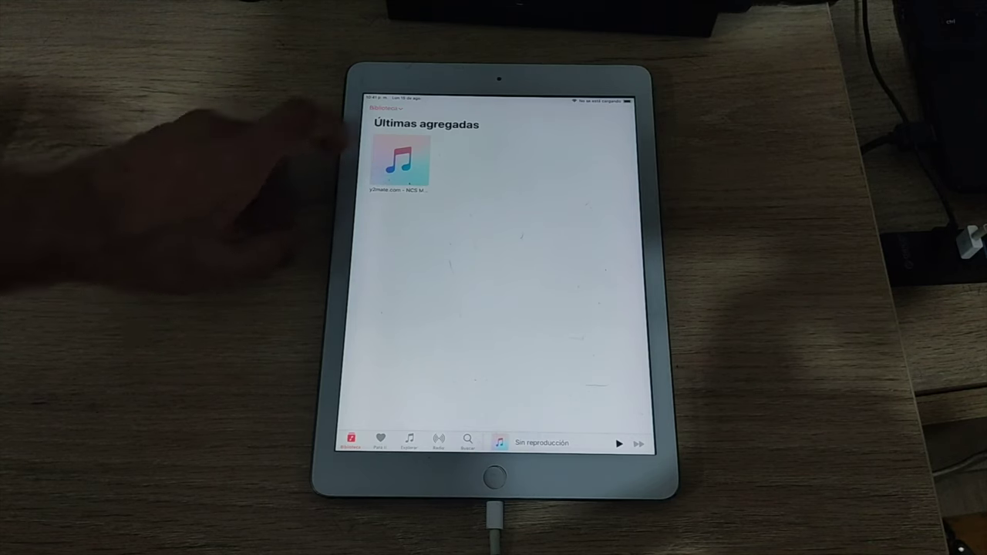
click(400, 162)
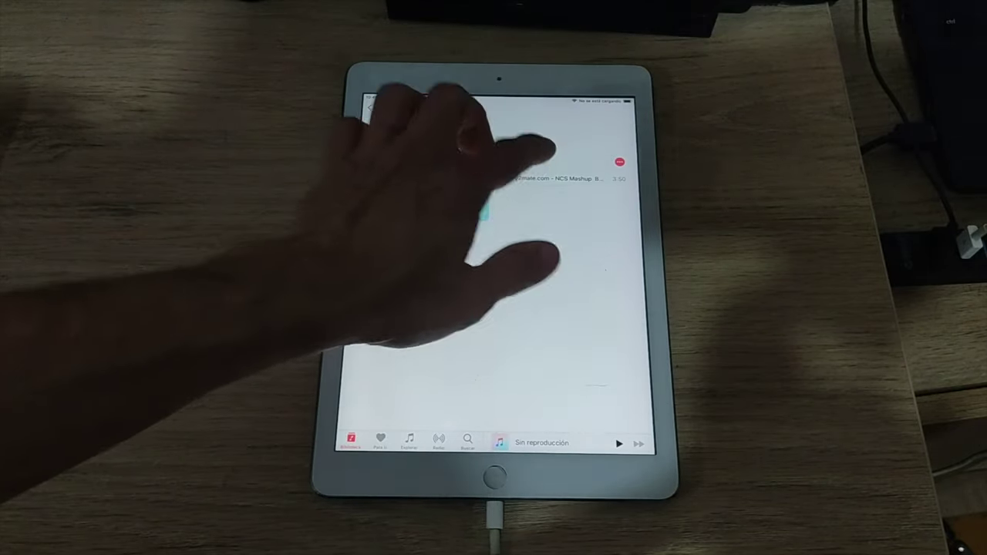
click(544, 176)
click(532, 443)
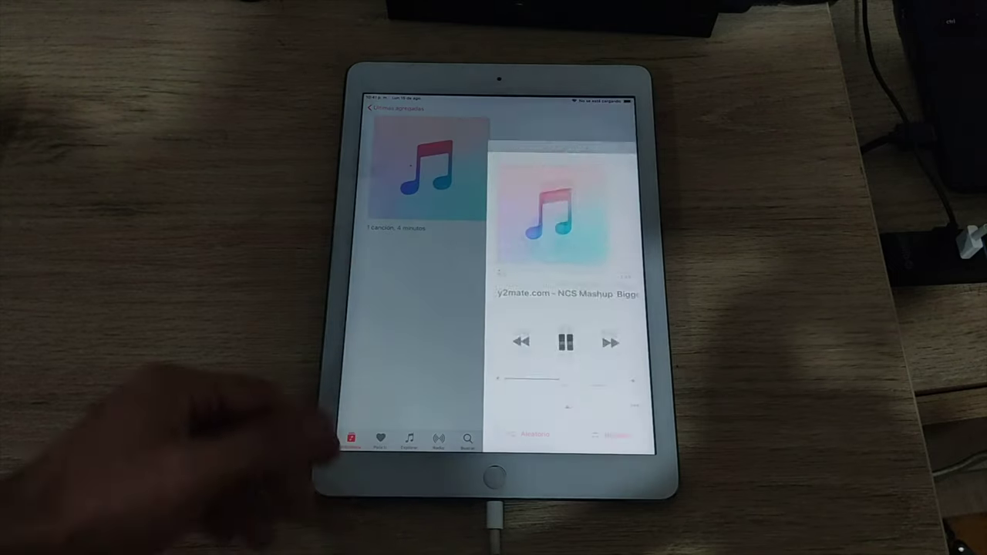